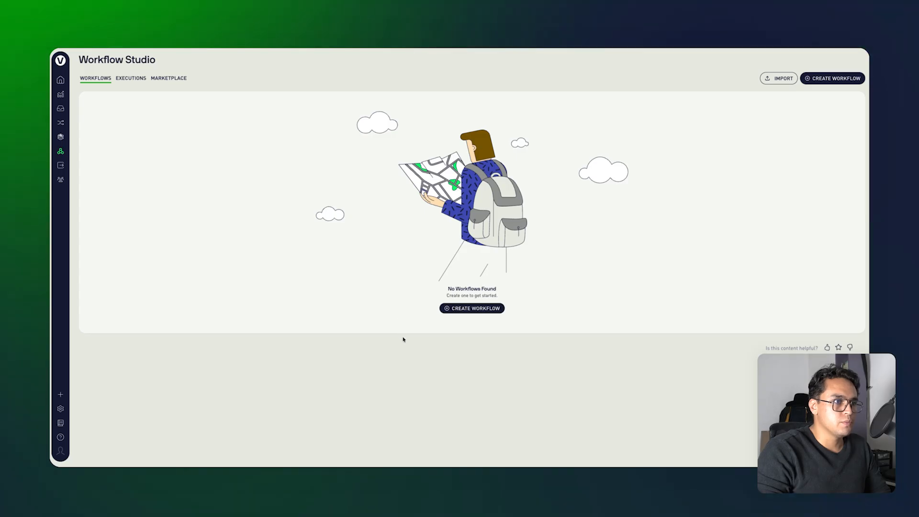
Create a new workflow named "my first wf"
left_click(469, 309)
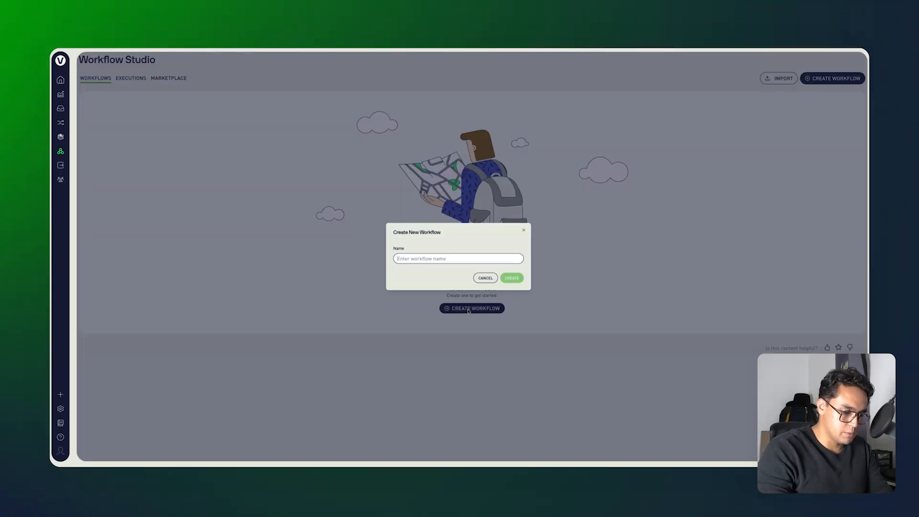
left_click(477, 259)
type("my first wf")
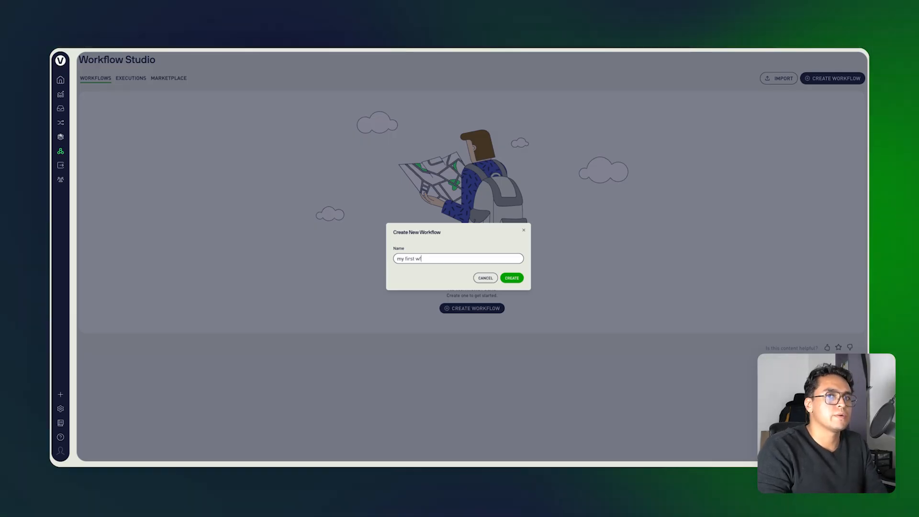
left_click(512, 278)
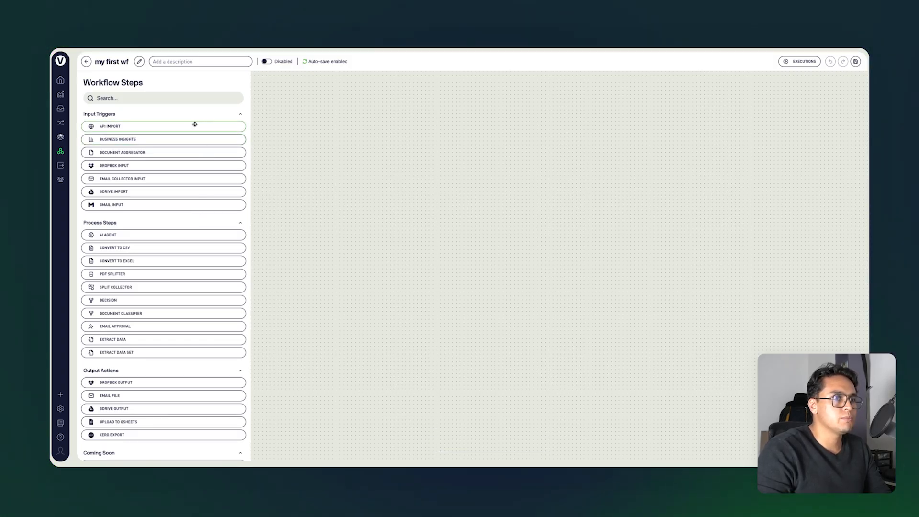
Add API Import, Convert to CSV and Email File nodes to the canvas, arranged diagonally downward in that order
left_click_drag(192, 125, 369, 171)
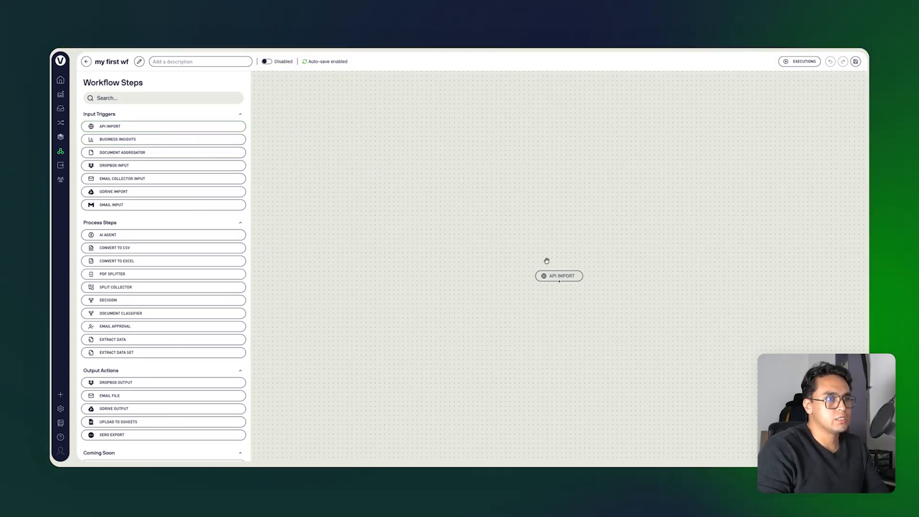
left_click_drag(549, 276, 397, 165)
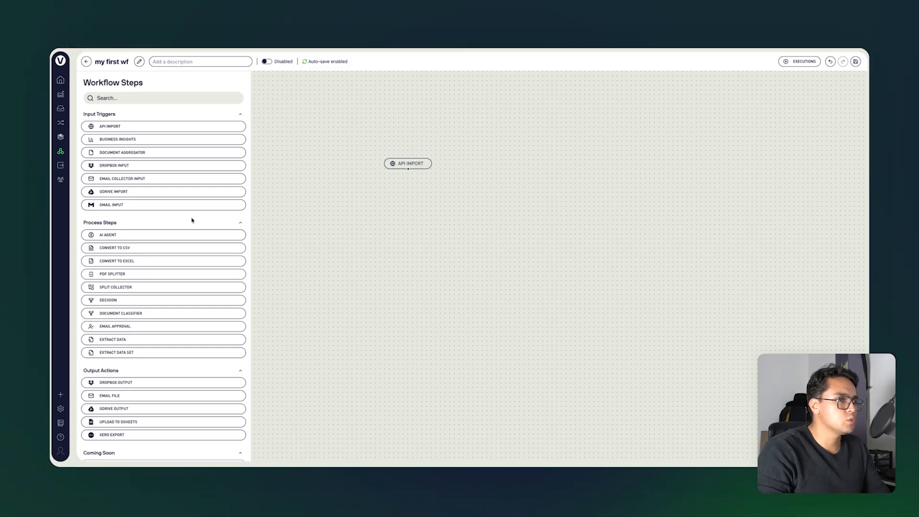
left_click_drag(138, 249, 366, 249)
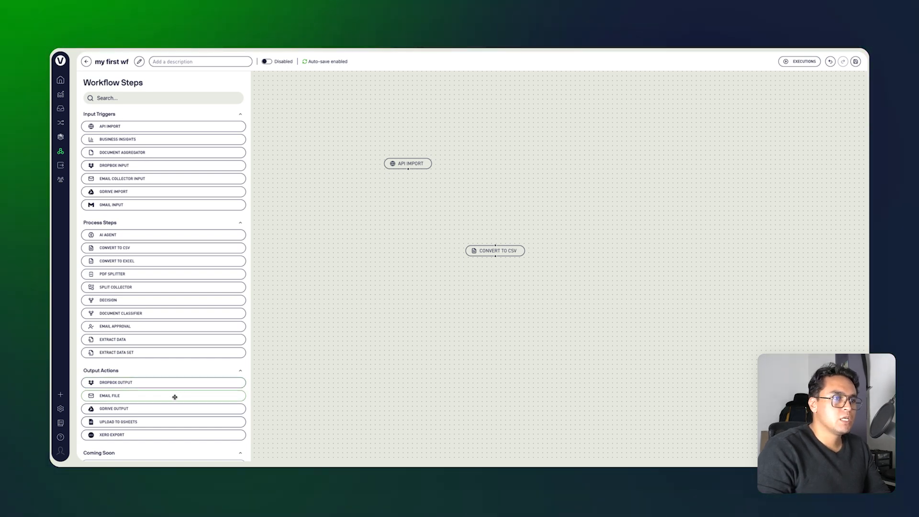
left_click_drag(488, 251, 454, 250)
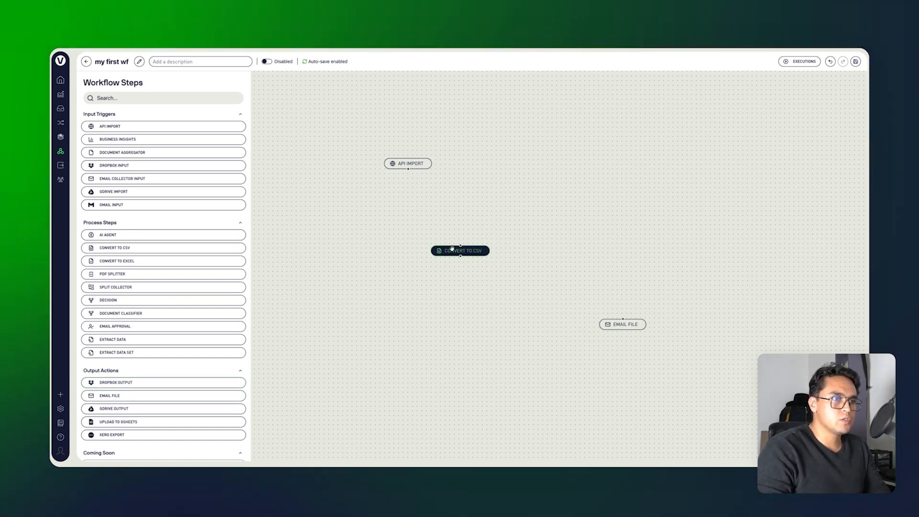
left_click_drag(401, 164, 387, 163)
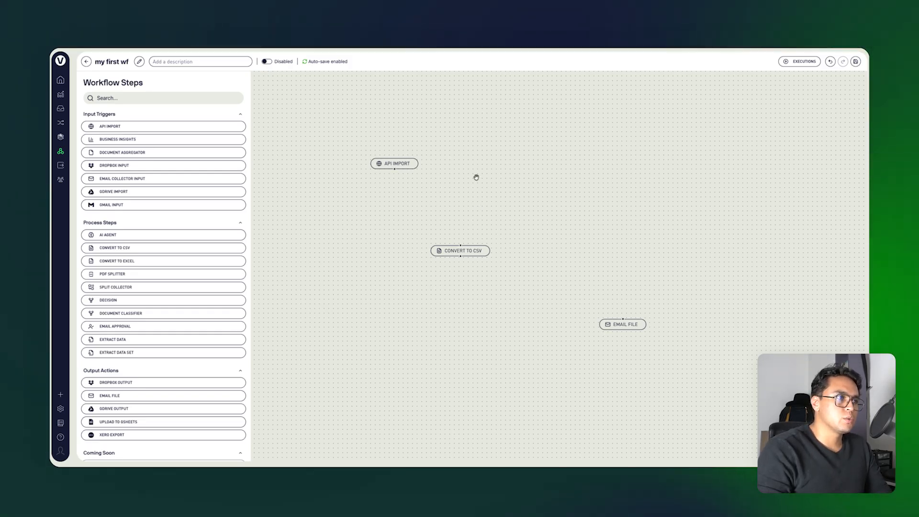
left_click(396, 163)
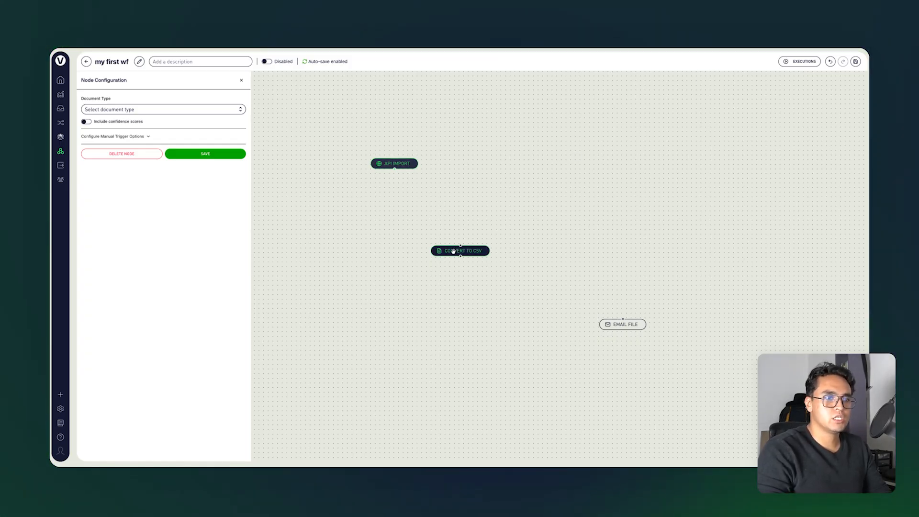
left_click_drag(622, 324, 592, 283)
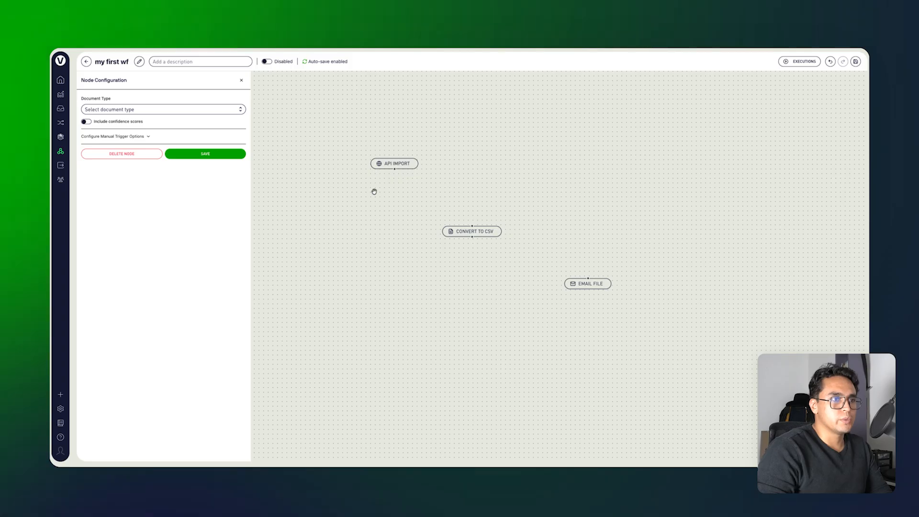
Connect API Import to Convert to CSV and Convert to CSV to Email File, and save the API Import node without choosing a document type
left_click_drag(395, 170, 479, 232)
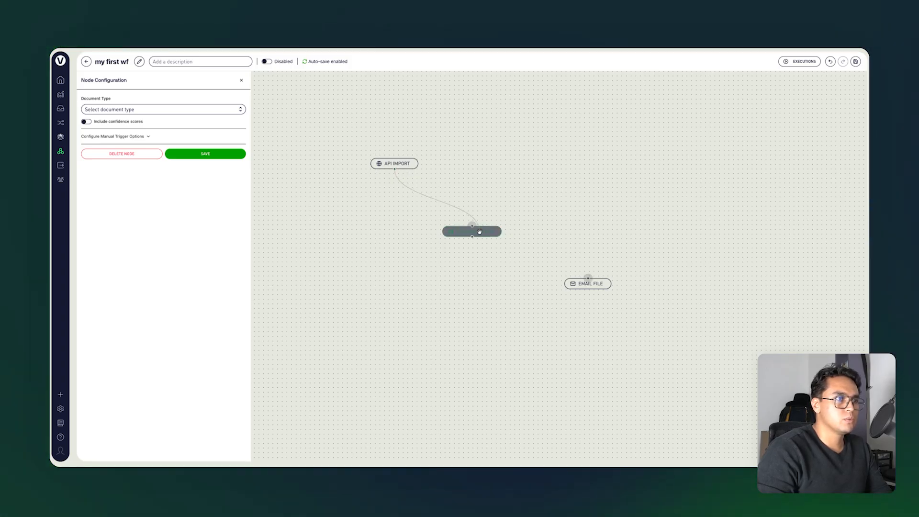
left_click_drag(394, 170, 395, 172)
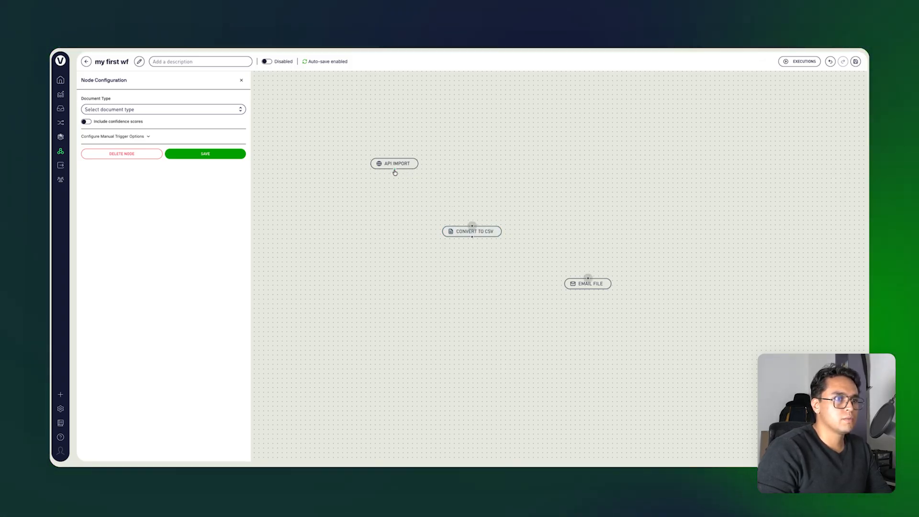
left_click_drag(464, 218, 472, 225)
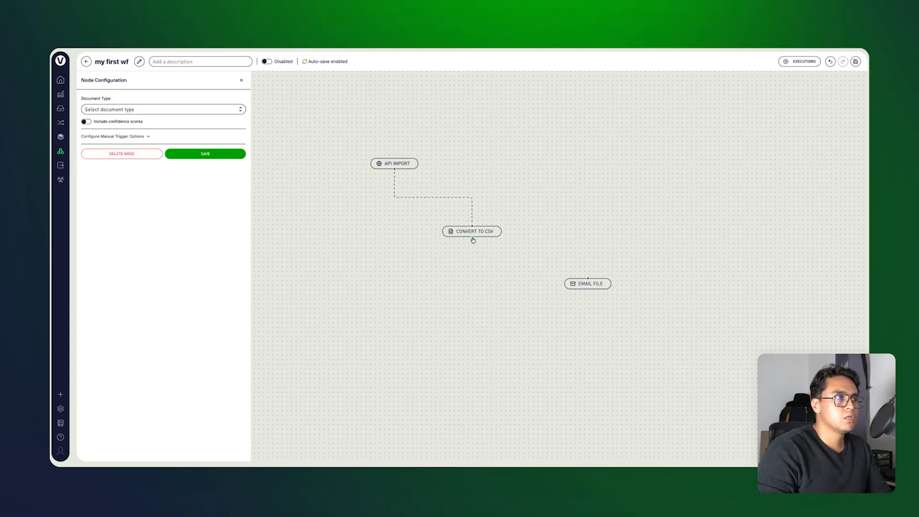
left_click_drag(561, 278, 588, 278)
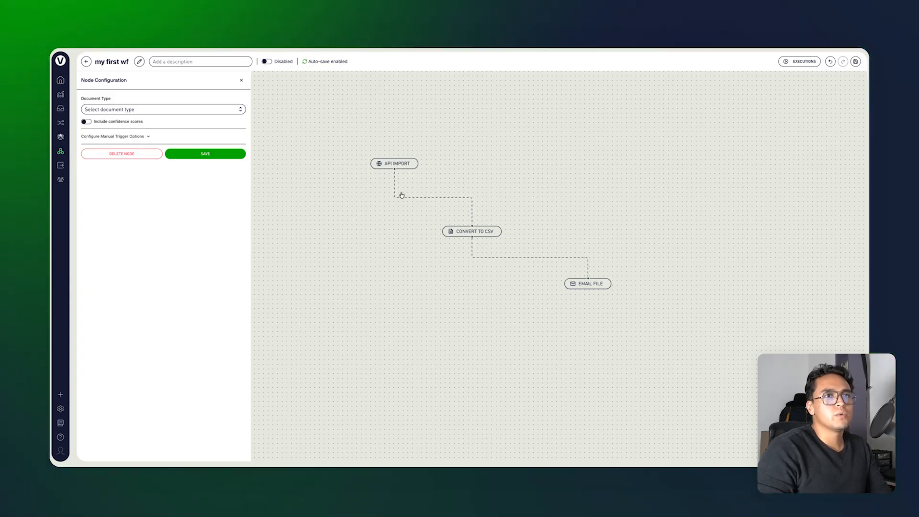
left_click(229, 153)
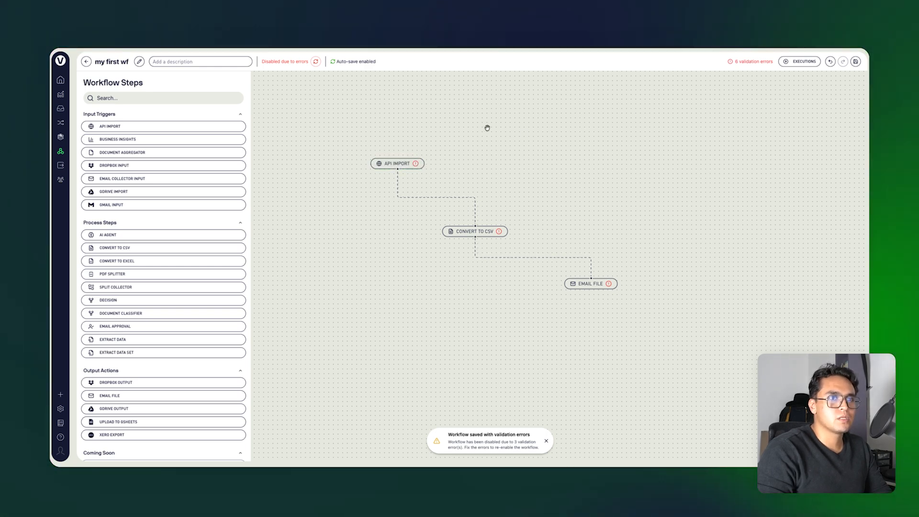
left_click(732, 63)
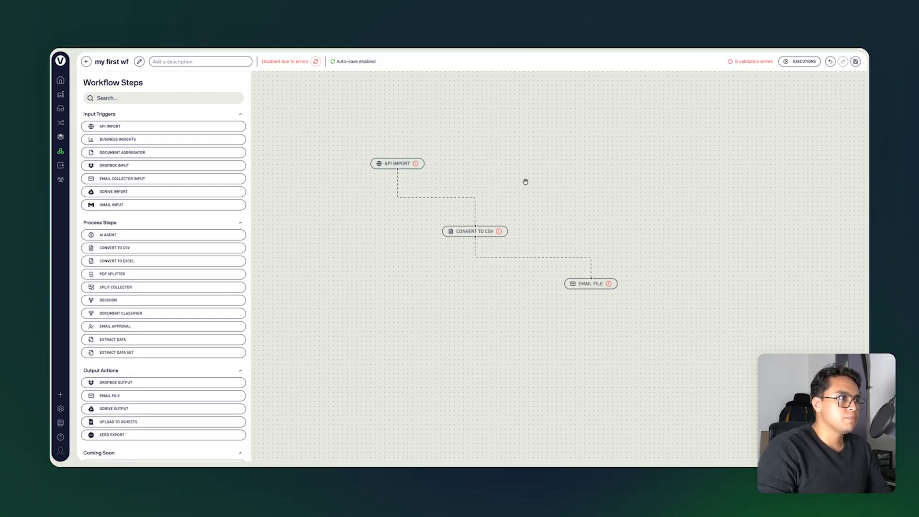
Configure the Convert to CSV node with the file name test.csv and the document type Receipts & Invoices
left_click(470, 231)
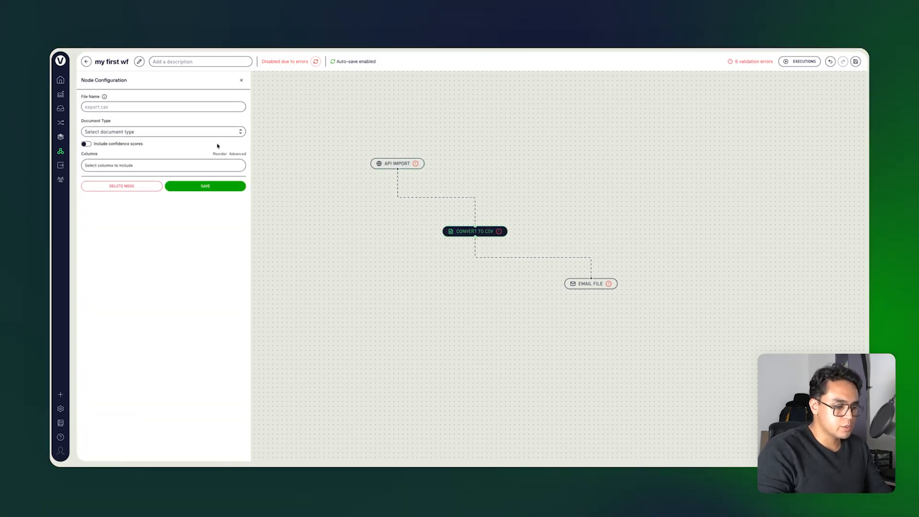
left_click(185, 105)
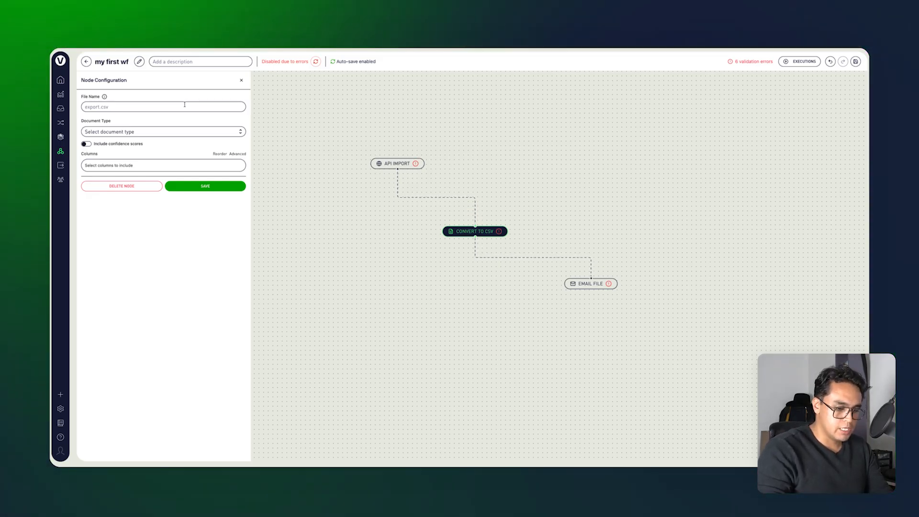
type("test")
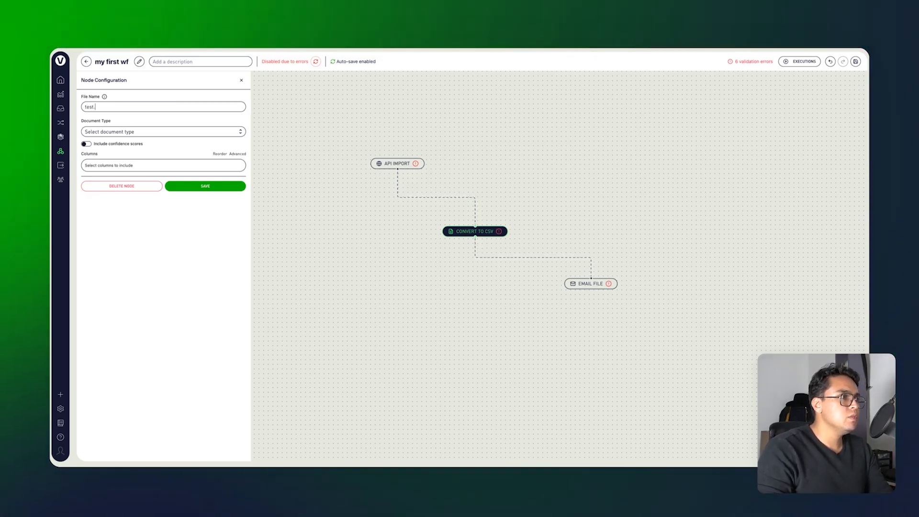
type(".csv")
left_click(149, 133)
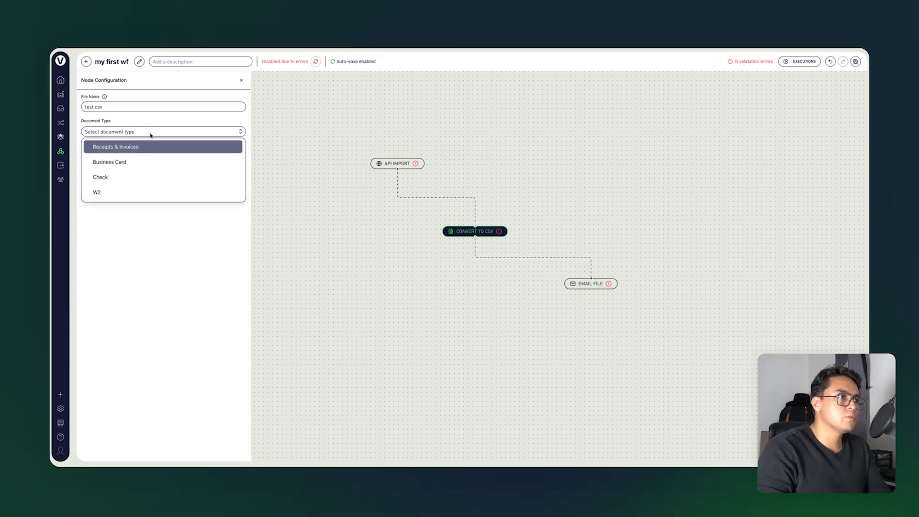
left_click(179, 131)
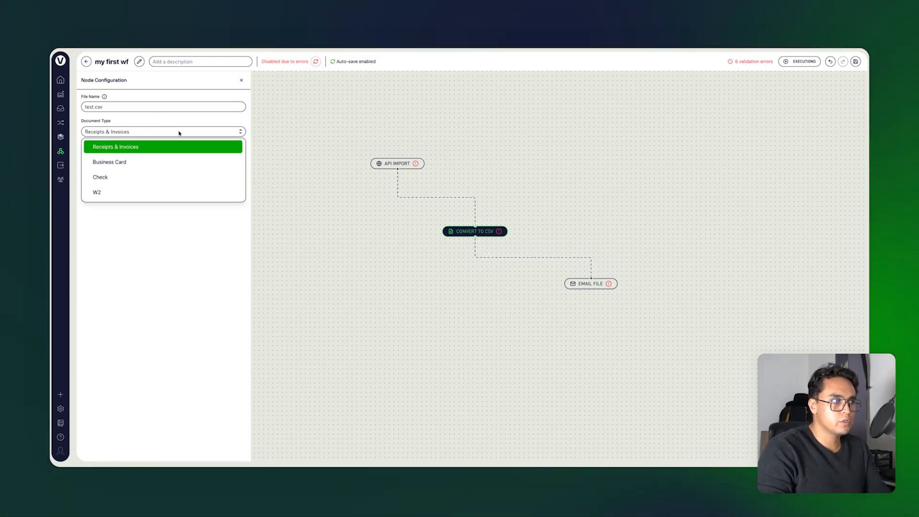
scroll(181, 168, "down", 3)
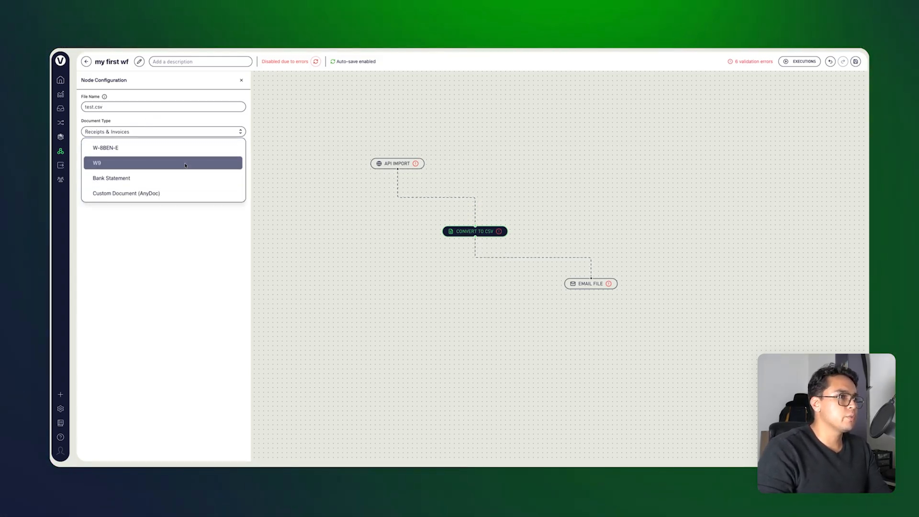
scroll(186, 166, "up", 3)
scroll(190, 152, "down", 1)
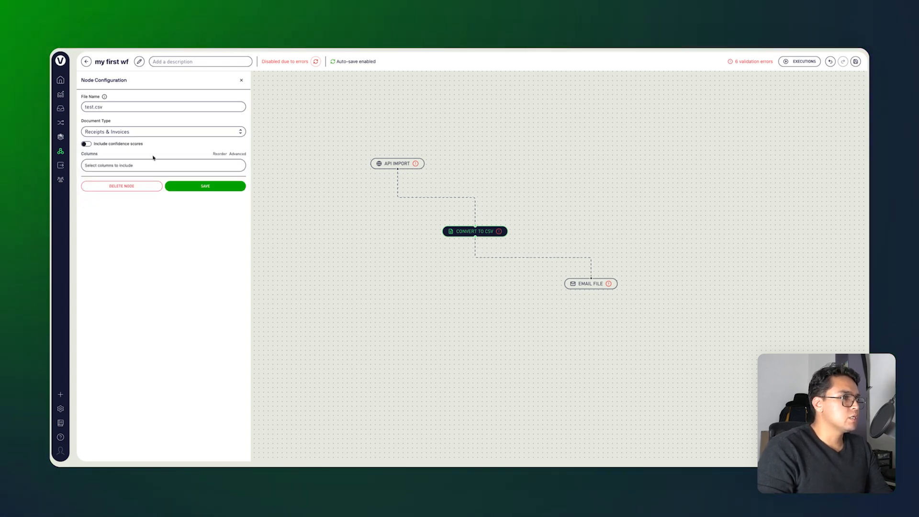
Include the columns bill_to.name and total in the Convert to CSV node
left_click(197, 165)
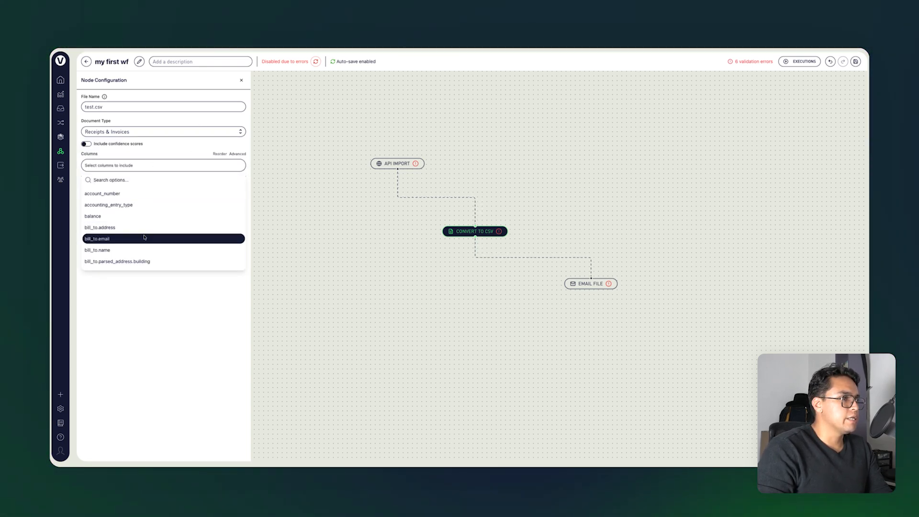
left_click(178, 168)
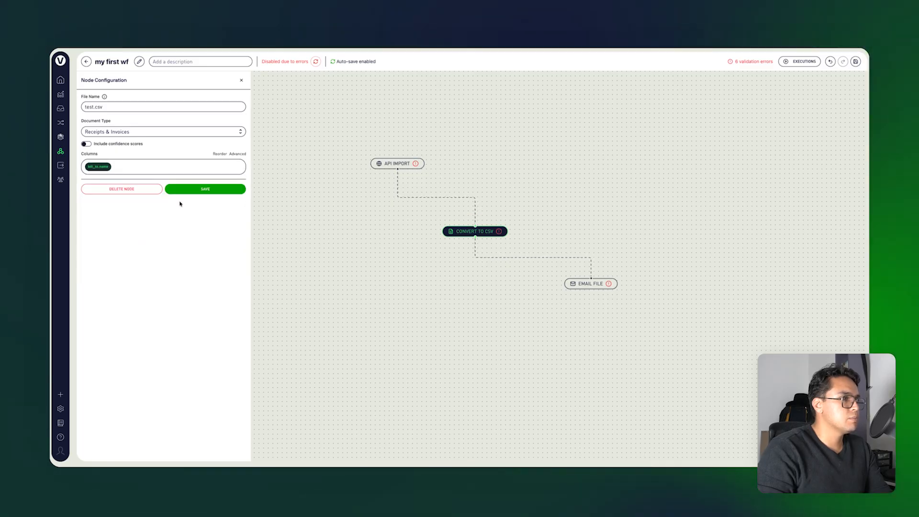
left_click(188, 171)
scroll(182, 228, "down", 1)
scroll(188, 206, "up", 1)
scroll(189, 206, "down", 2)
type("tot")
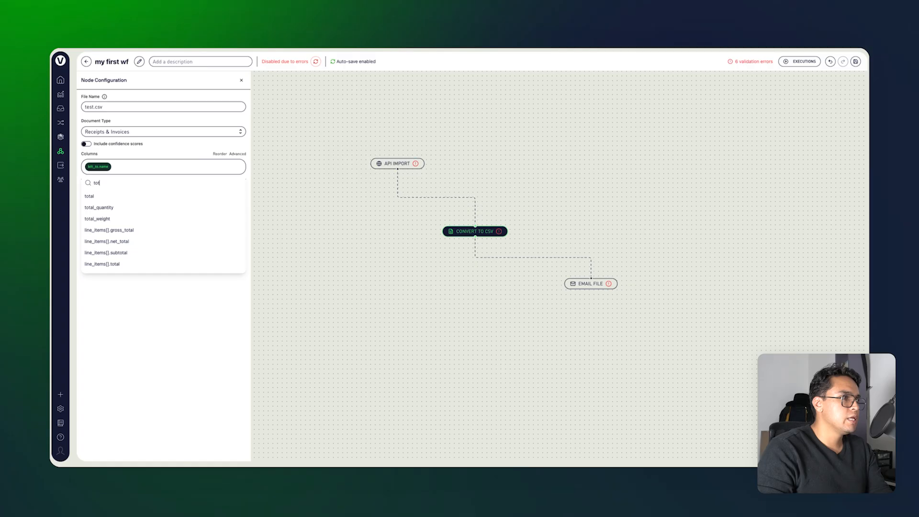
left_click(161, 169)
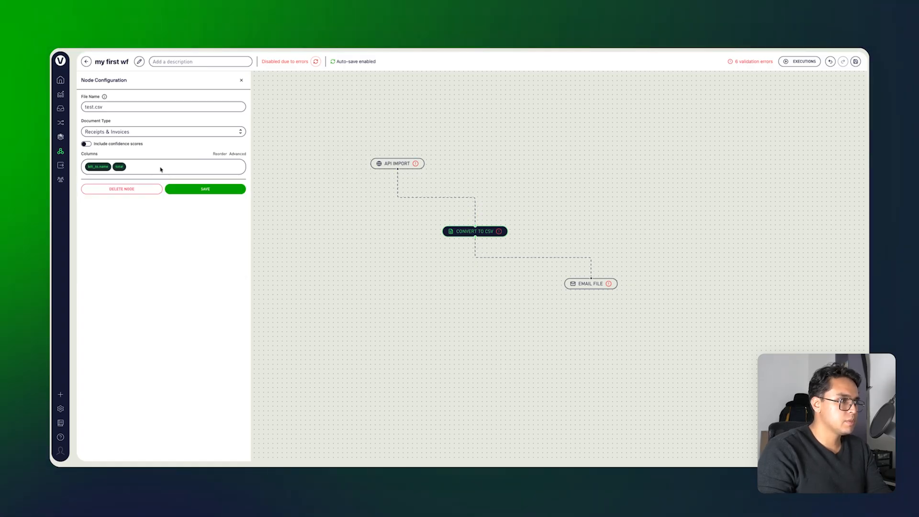
Add the columns bill_to.email and vendor.name to the Convert to CSV node and save its configuration
left_click(160, 170)
type("email")
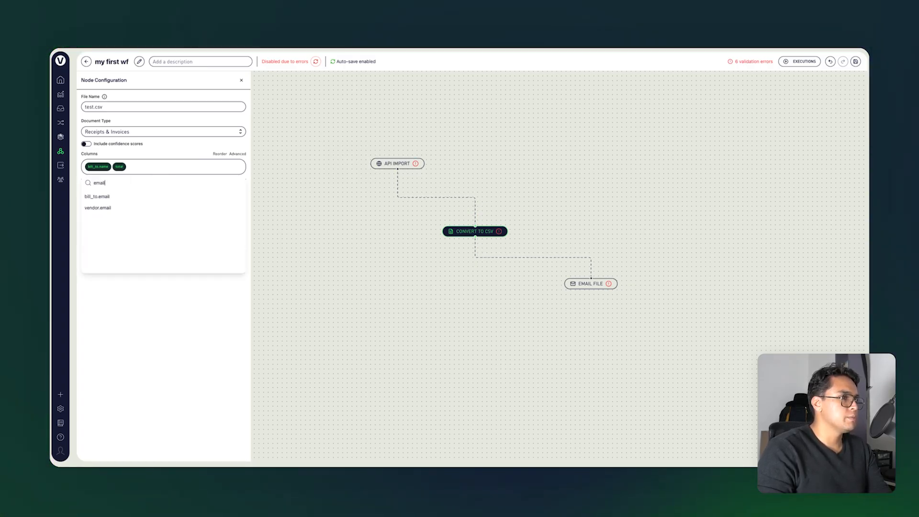
left_click(191, 168)
left_click(189, 168)
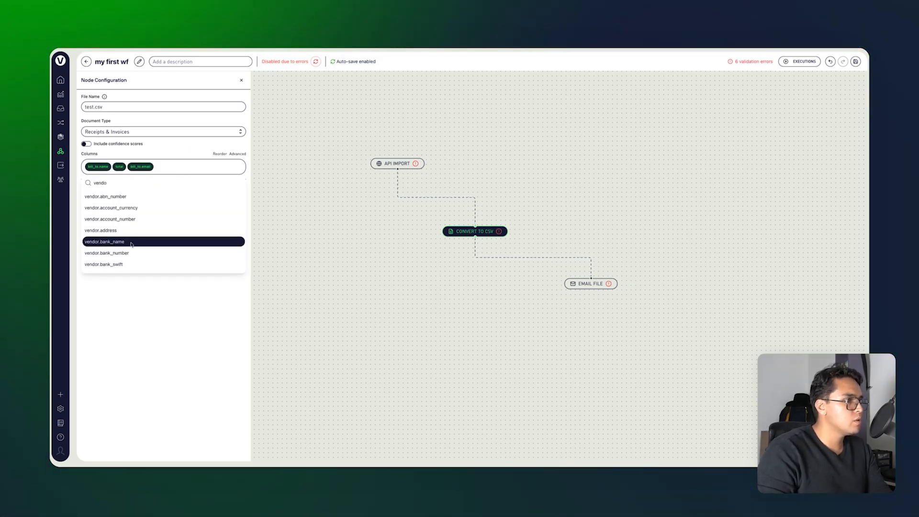
scroll(162, 231, "down", 5)
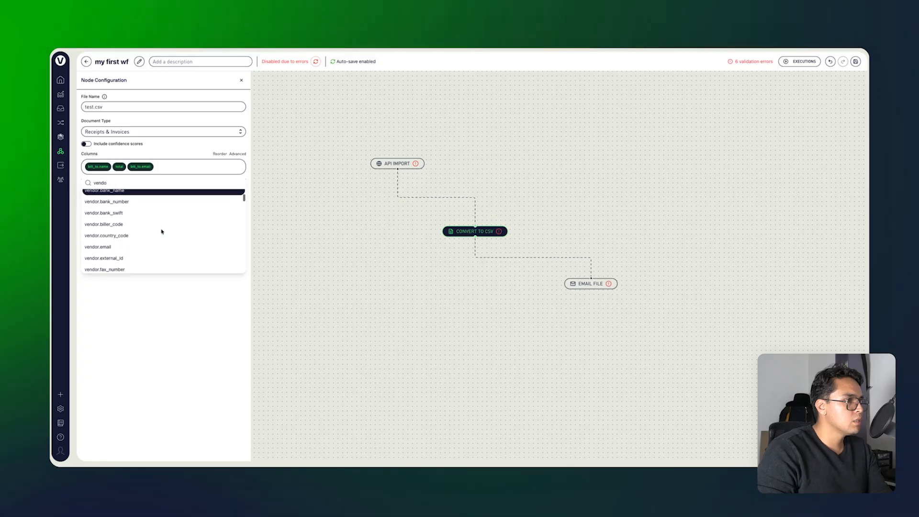
scroll(161, 231, "down", 3)
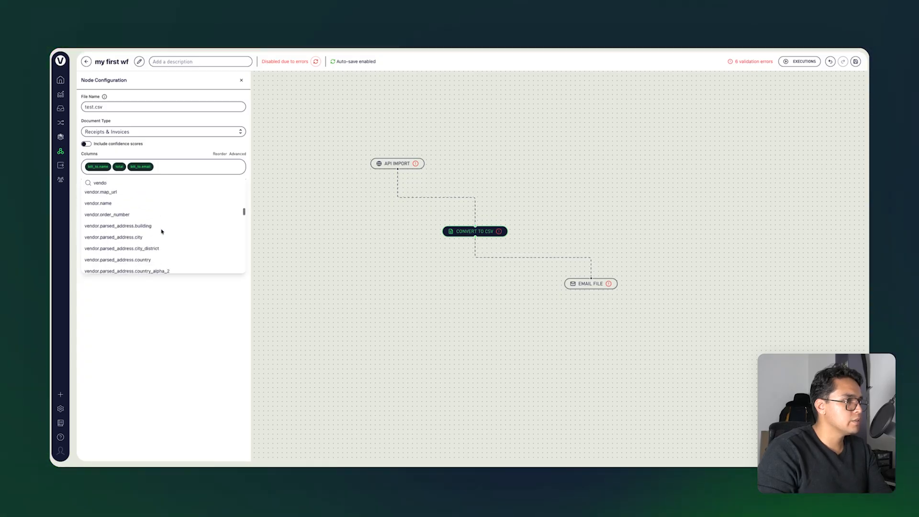
left_click(163, 204)
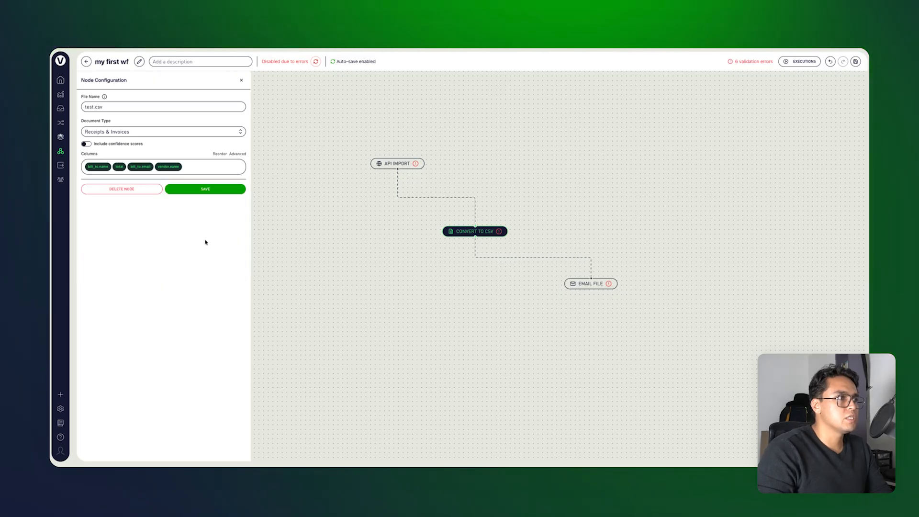
left_click(211, 192)
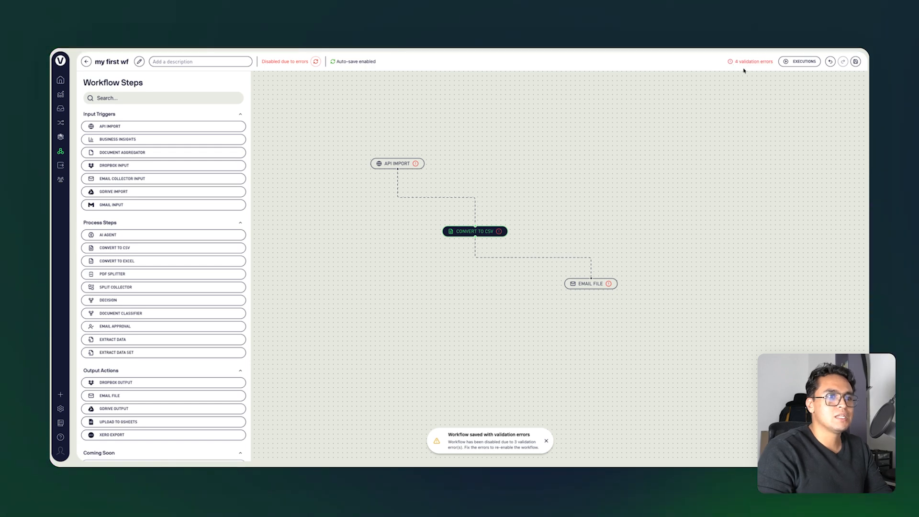
Fill in the recipient's email and name in the Email File node and save its configuration
left_click(588, 284)
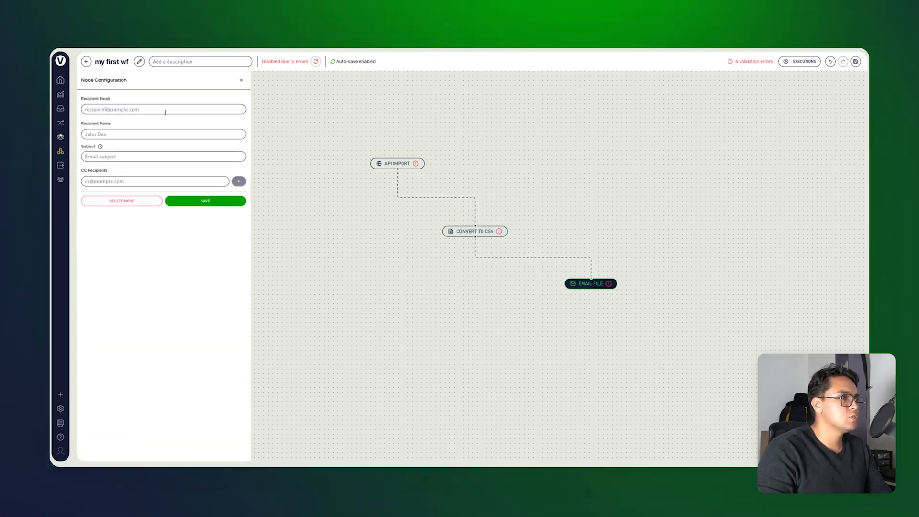
left_click(157, 125)
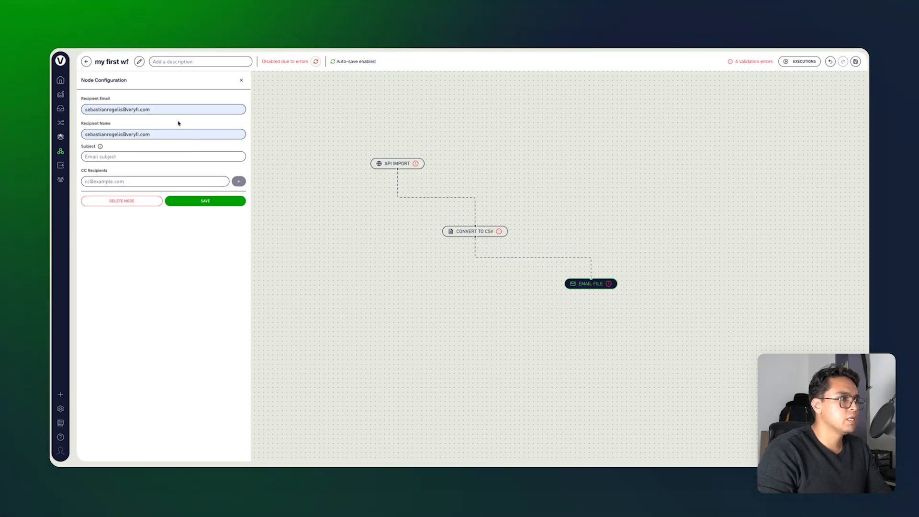
left_click(198, 202)
left_click(191, 201)
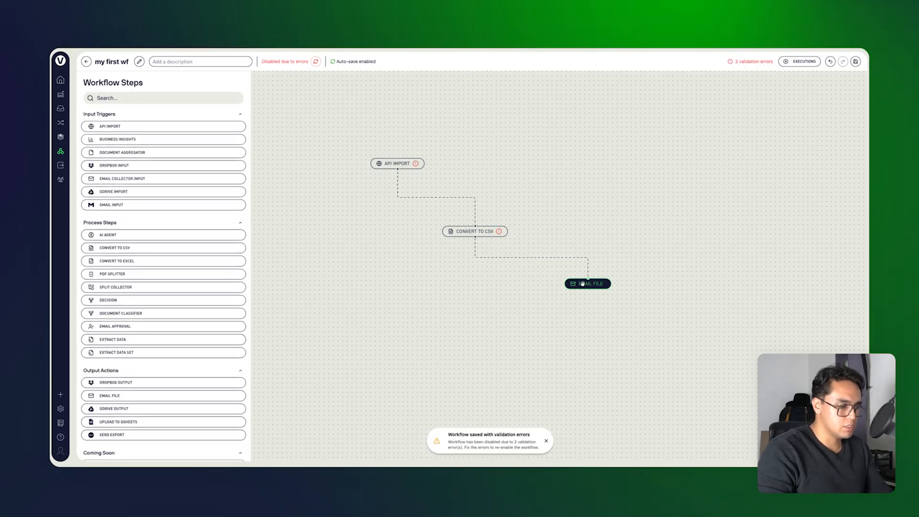
Set the Email File node's subject to "Test workflow for the video" and save the node
left_click(582, 283)
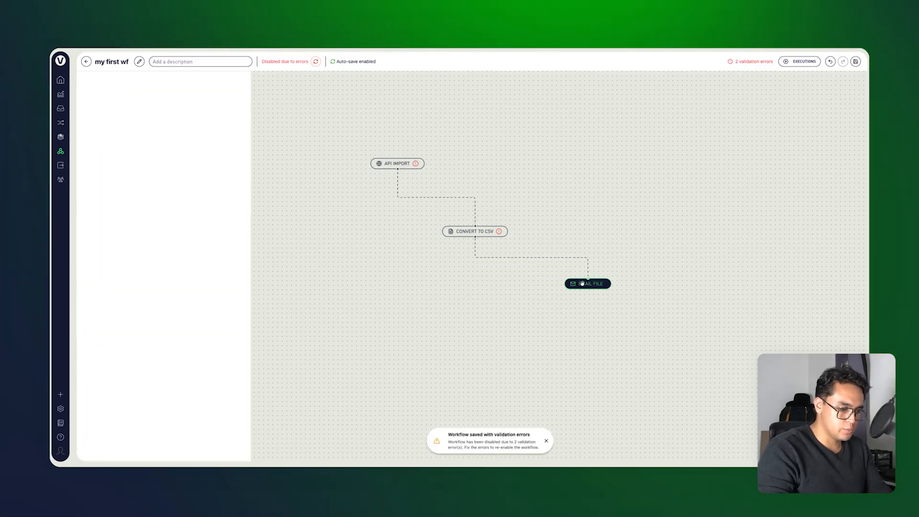
left_click(138, 158)
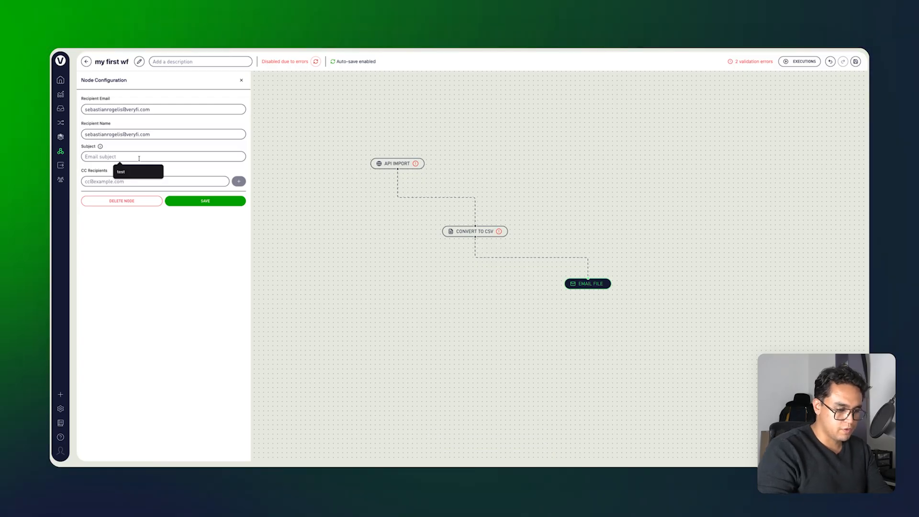
type("Test workfl")
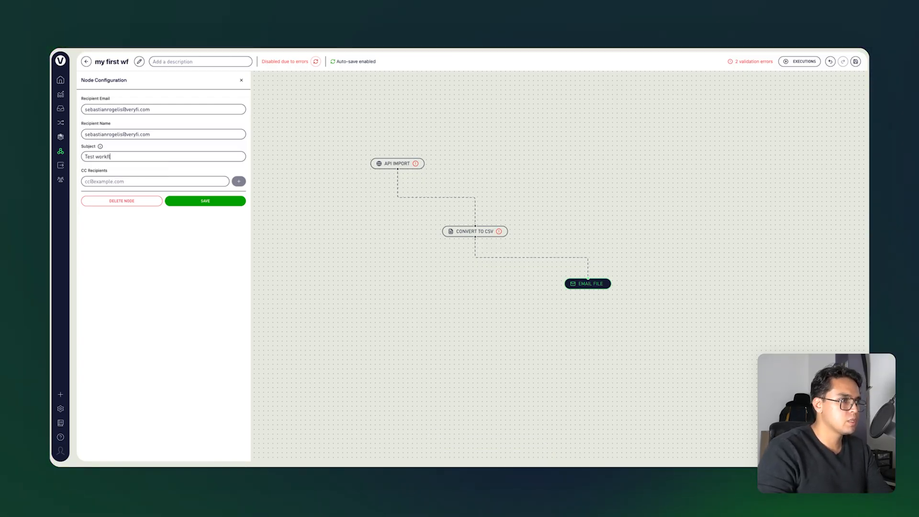
type("ow for the video")
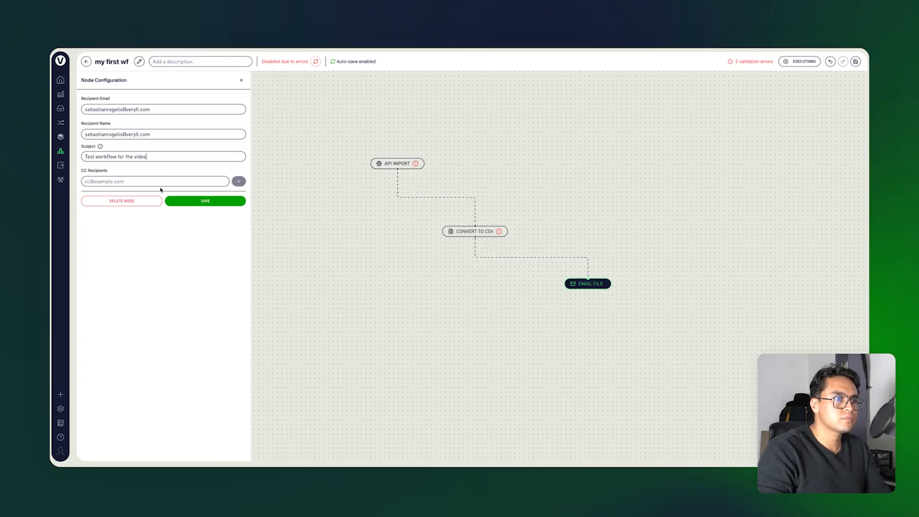
left_click(184, 202)
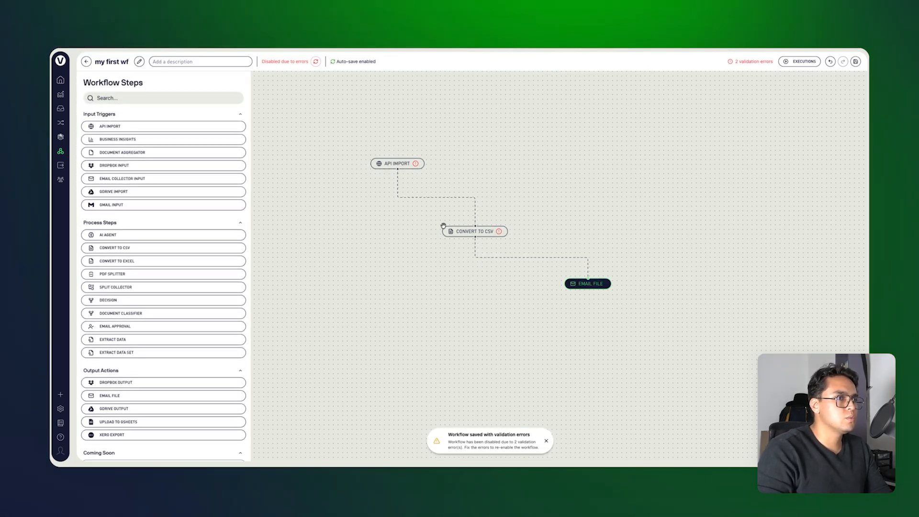
Re-save the Convert to CSV node, and save the API Import node with the document type Receipts & Invoices
left_click(393, 164)
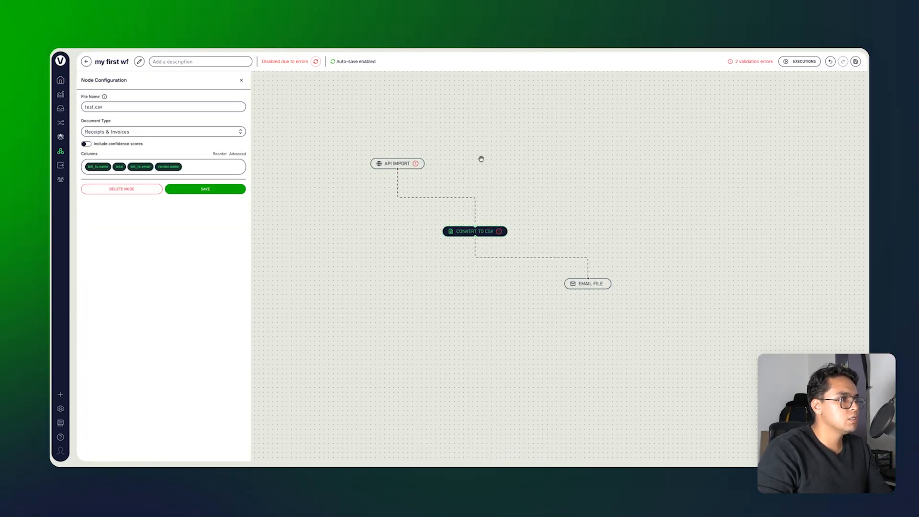
left_click(214, 191)
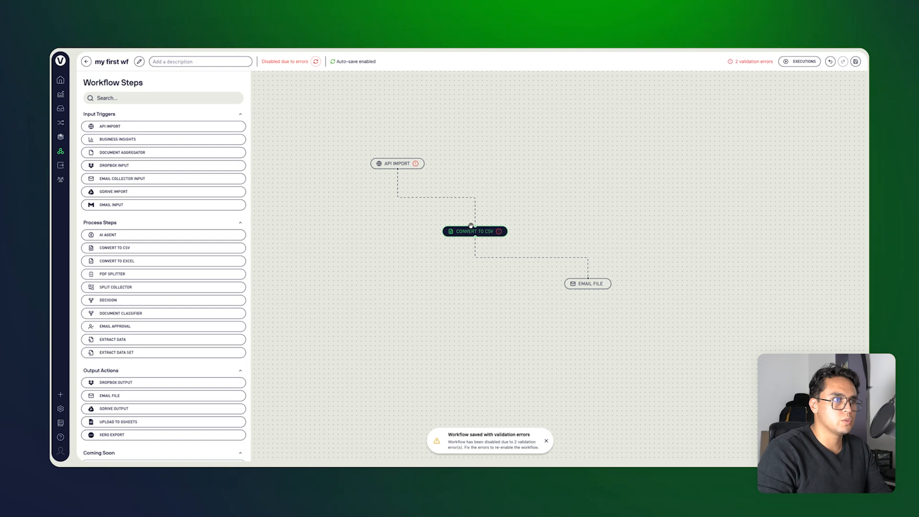
left_click(386, 164)
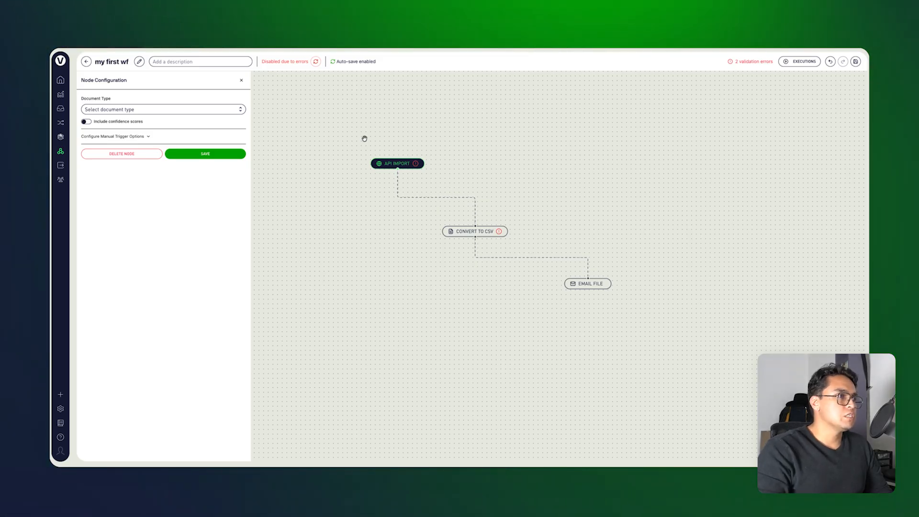
left_click(179, 111)
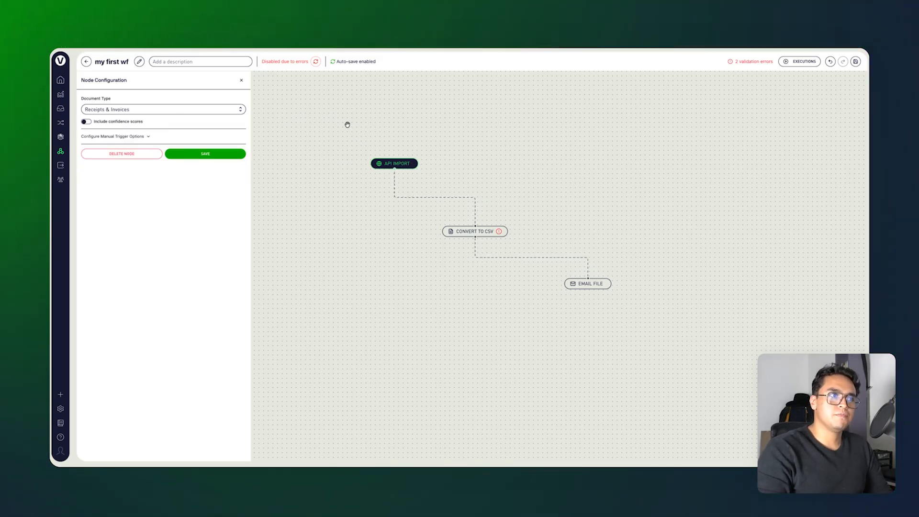
left_click(205, 153)
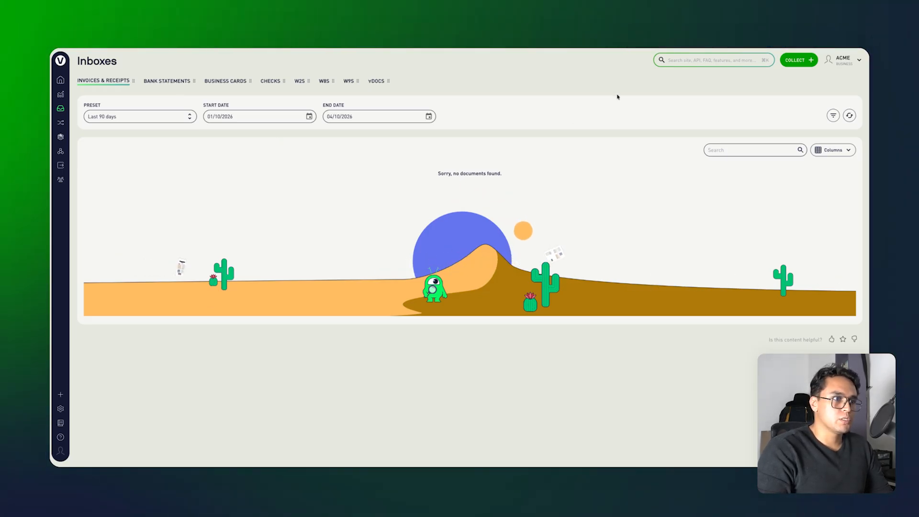
Upload the file dominos order 2.pdf to the Invoices & Receipts inbox, finding it by searching for "domino"
left_click(789, 61)
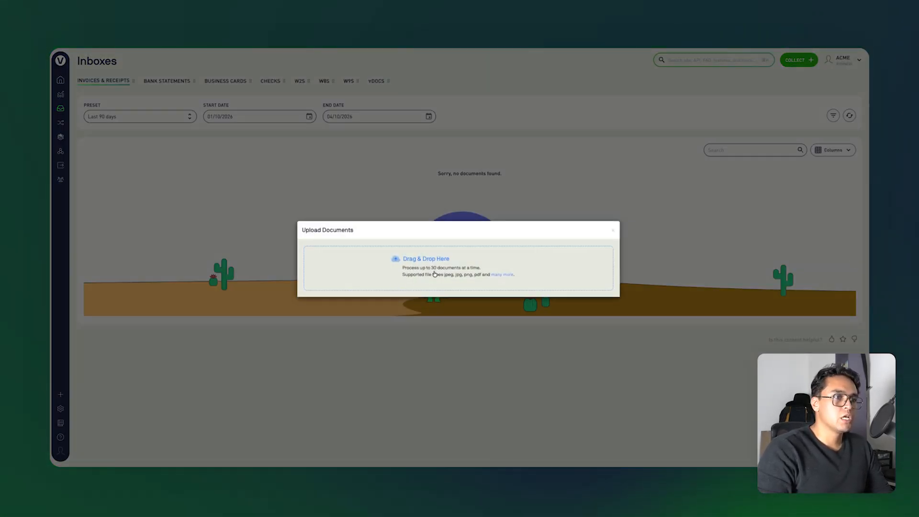
left_click(379, 267)
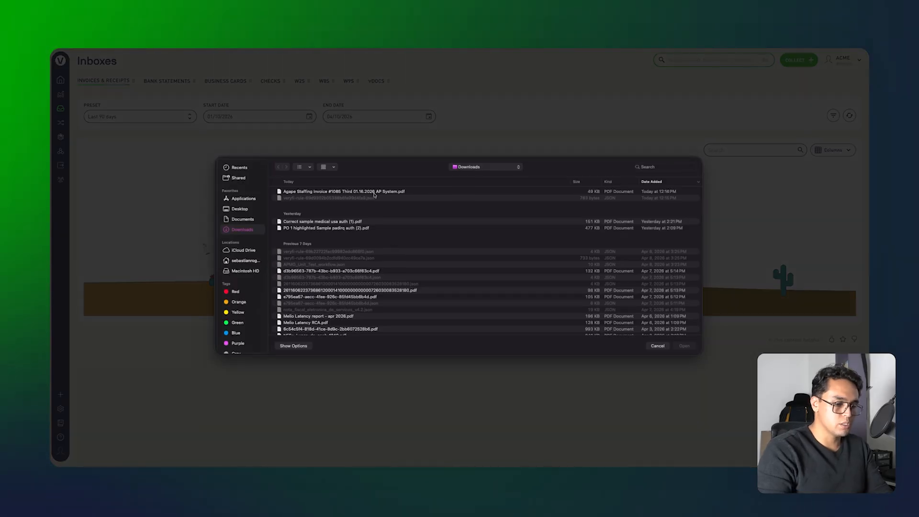
left_click(653, 167)
type("d")
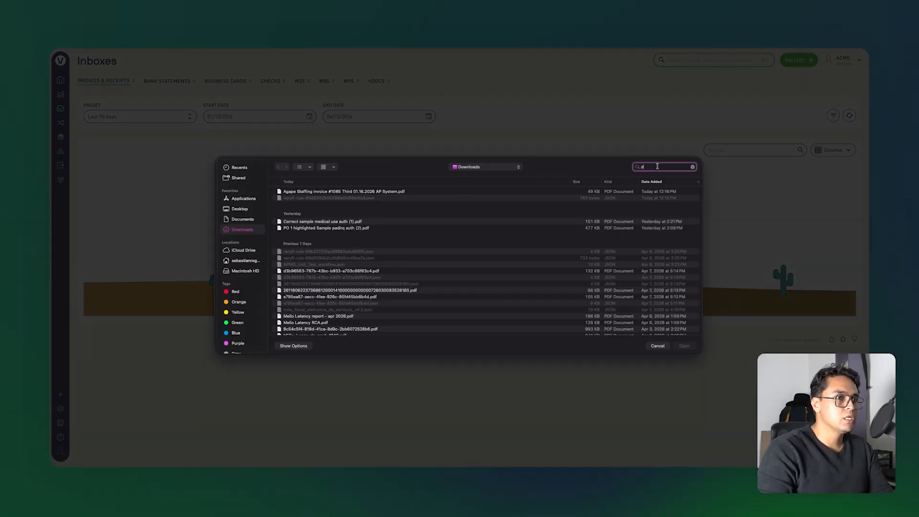
type("ocu")
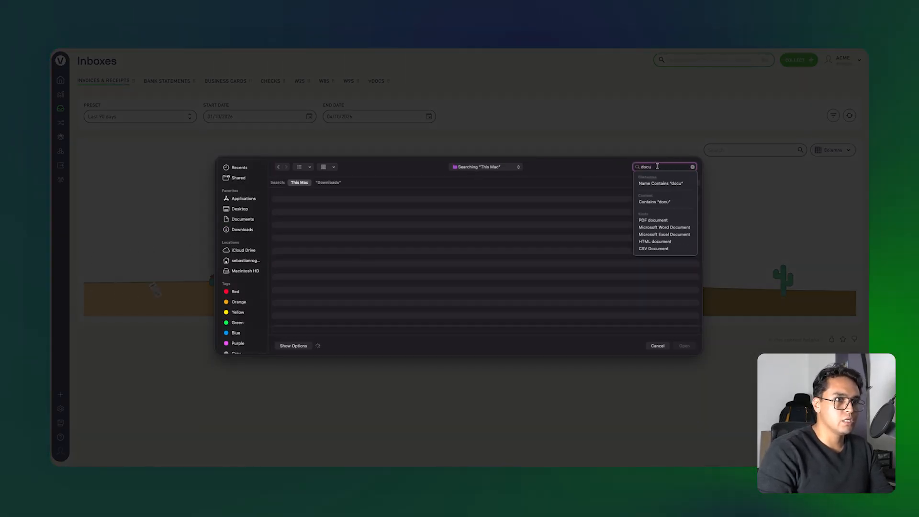
key("BackSpace")
key("BackSpace")
type("mino")
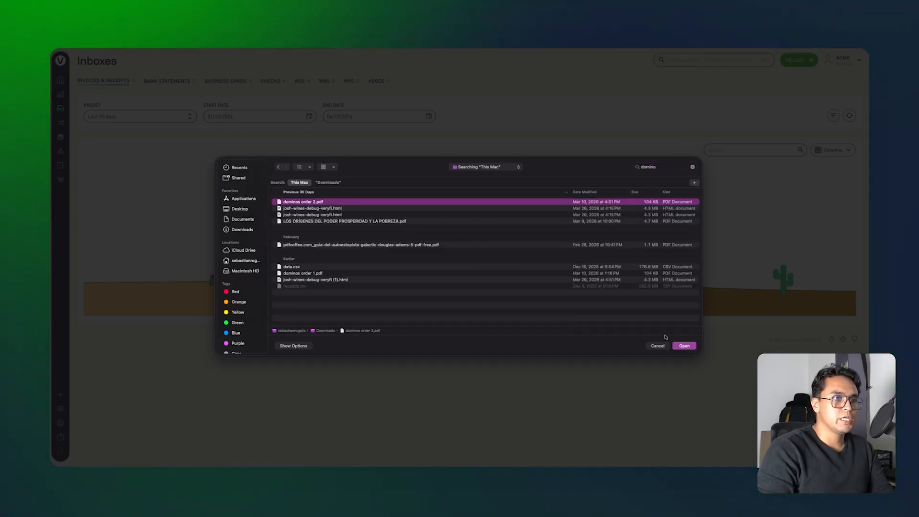
left_click(685, 345)
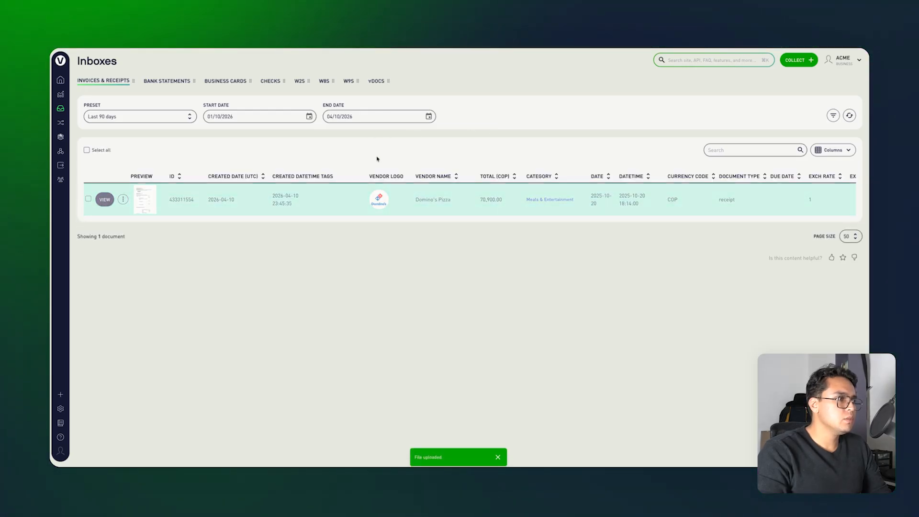
Open the uploaded Domino's Pizza receipt and review its extracted general, vendor, bill-to and line item fields against the document
left_click(104, 200)
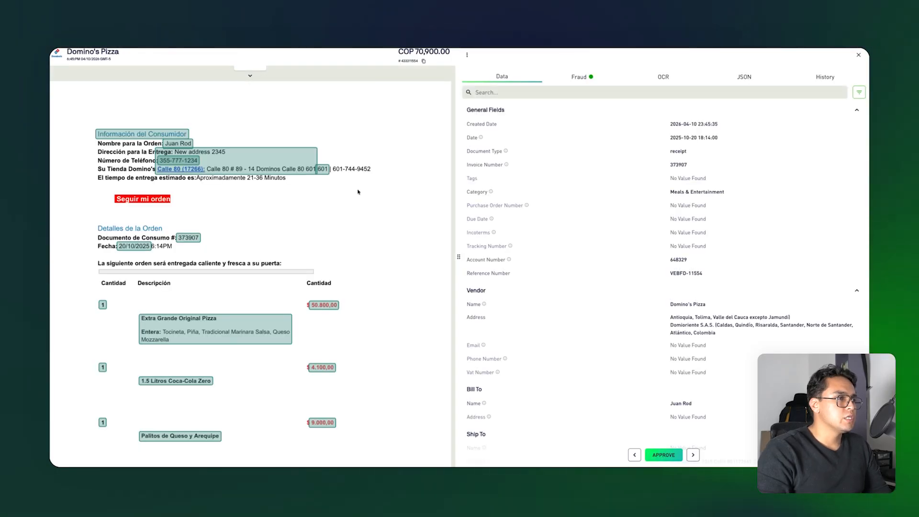
left_click(269, 153)
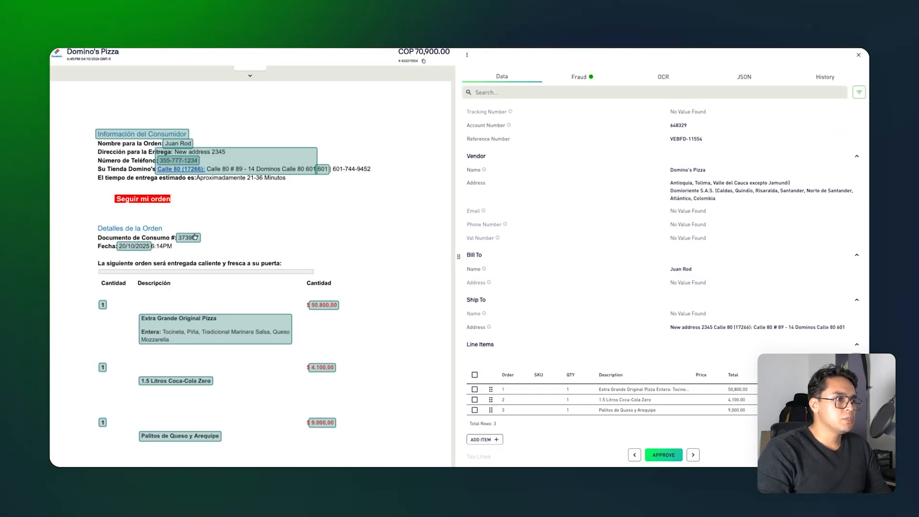
scroll(292, 225, "down", 7)
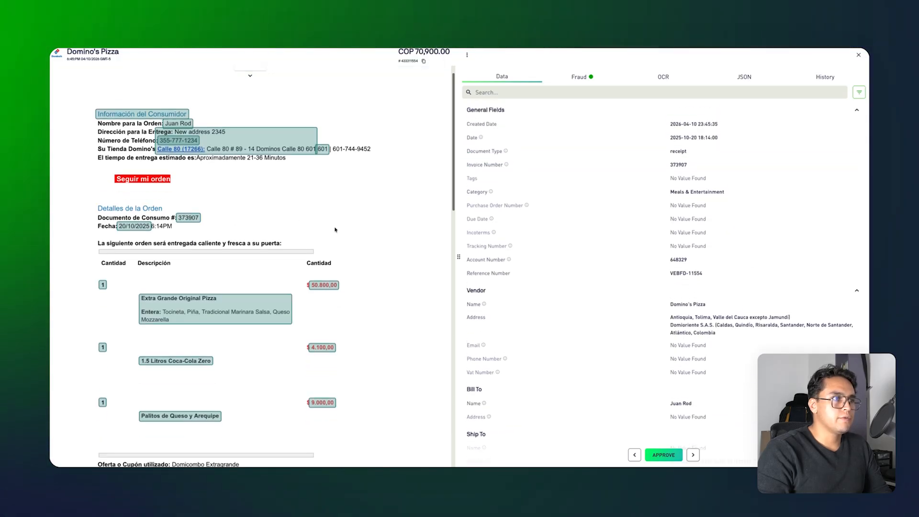
scroll(382, 217, "up", 1)
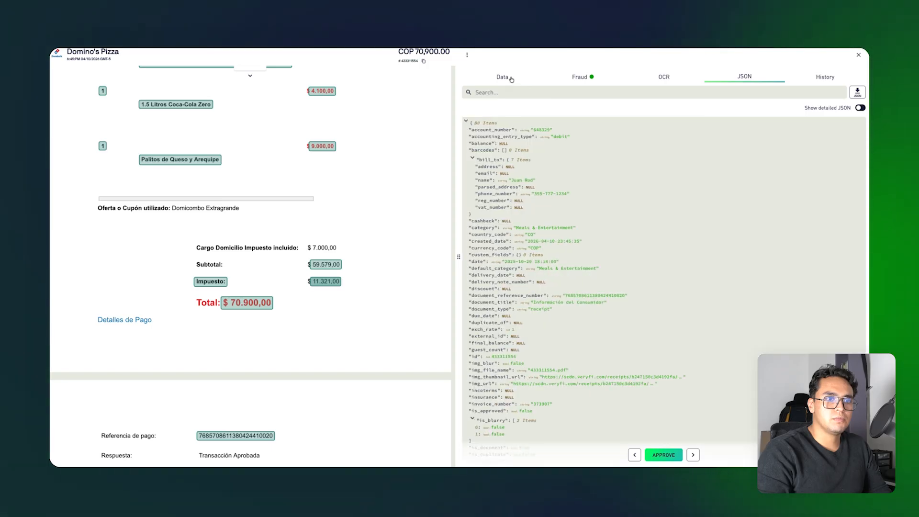
left_click(503, 77)
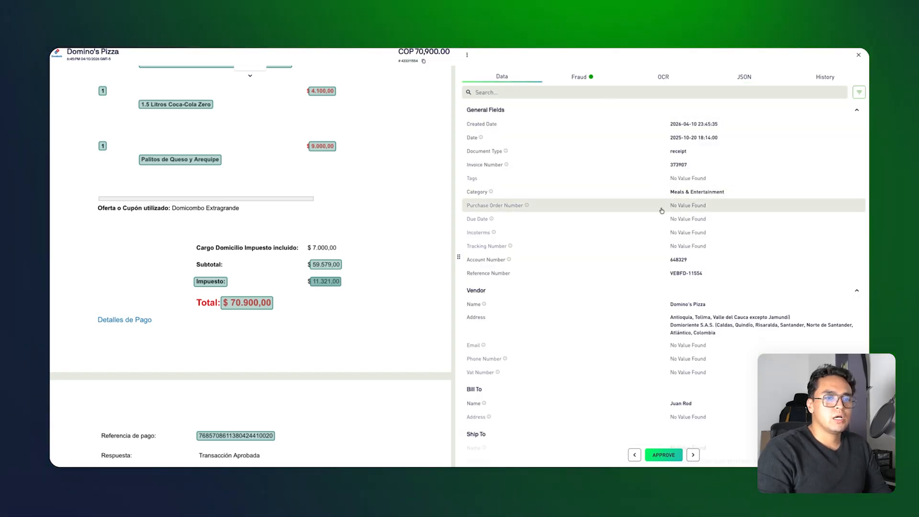
scroll(661, 205, "down", 4)
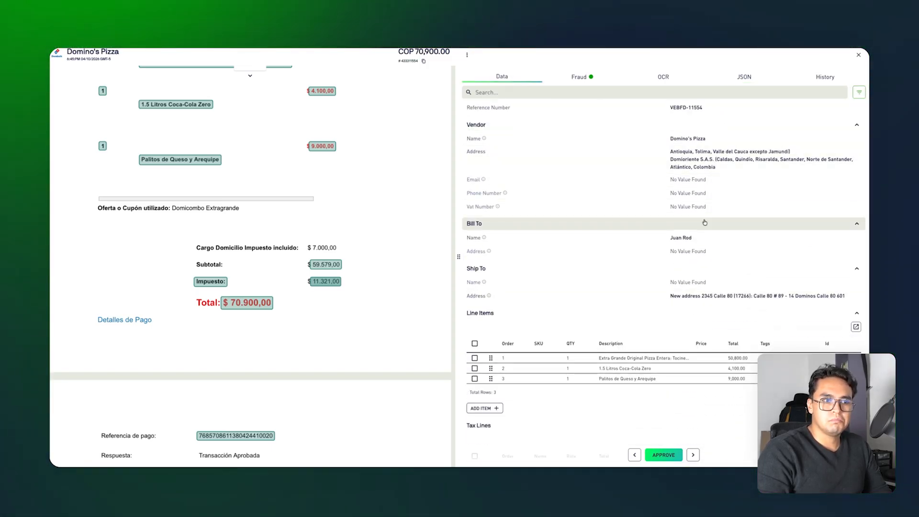
scroll(705, 221, "down", 1)
scroll(689, 283, "up", 5)
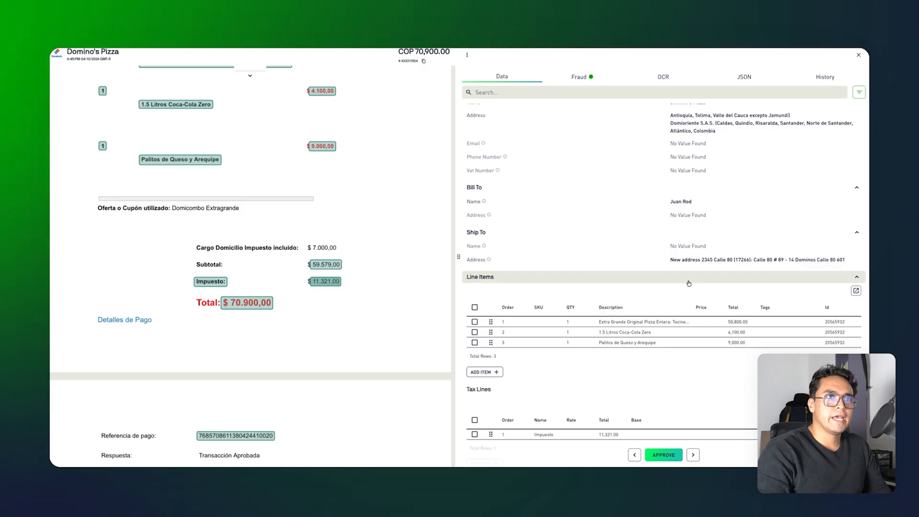
Examine the receipt's OCR text, highlighting the passage from the consumer information to the payment details
left_click(665, 77)
left_click_drag(464, 109, 612, 335)
scroll(612, 337, "down", 2)
scroll(612, 337, "up", 2)
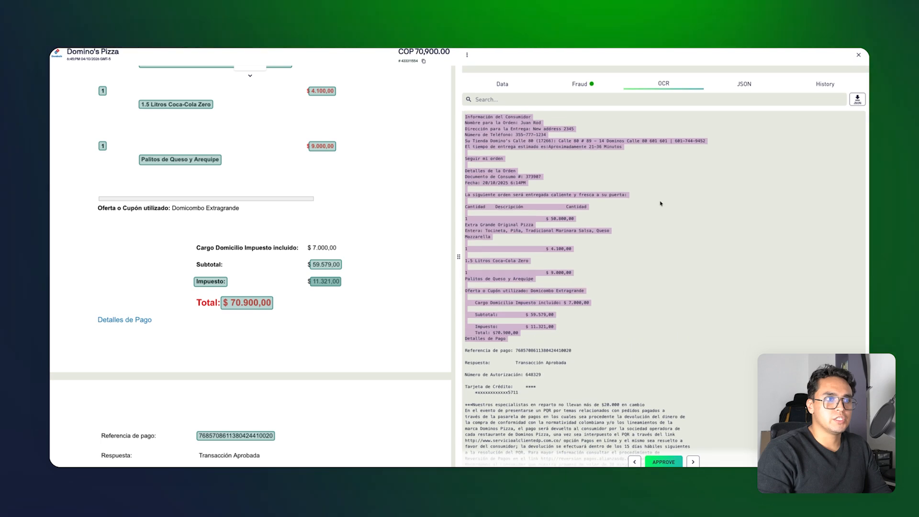
Examine the receipt's JSON output, from the bill_to and category fields through the dates, document details and line items
left_click(742, 77)
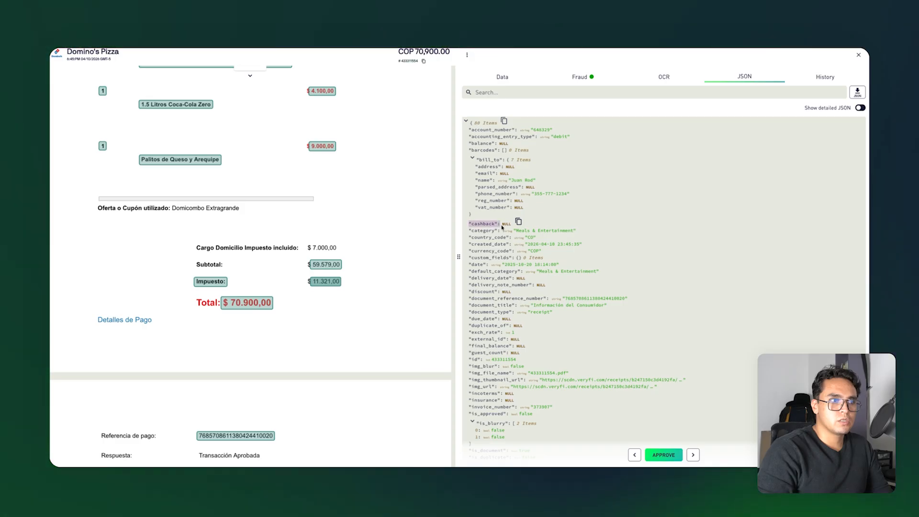
left_click_drag(469, 221, 532, 238)
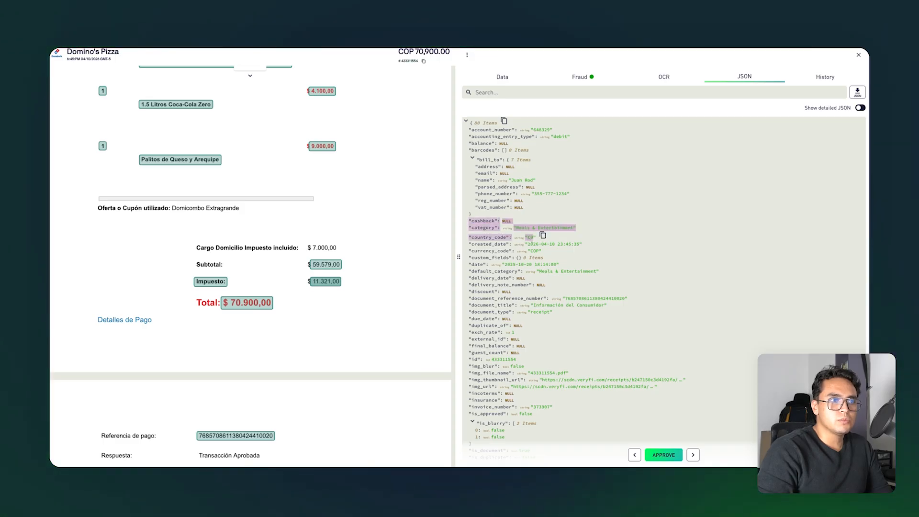
double_click(482, 237)
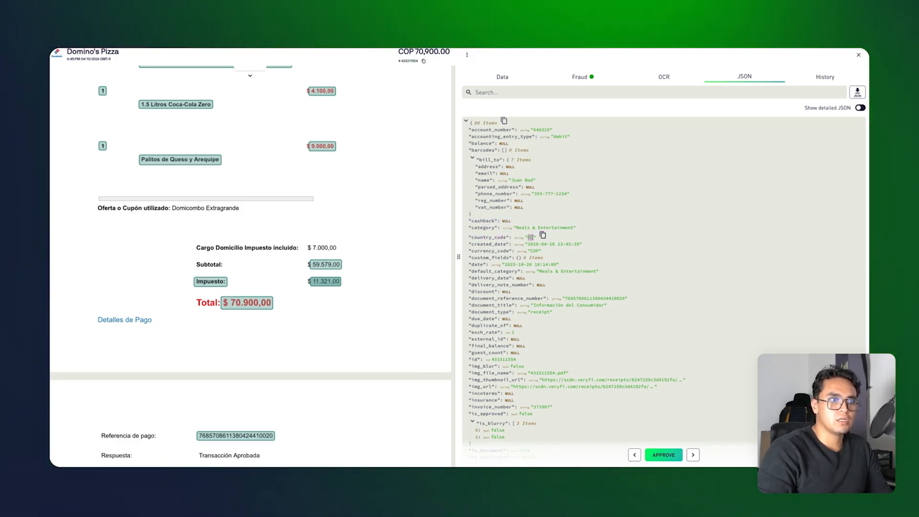
left_click_drag(529, 244, 577, 242)
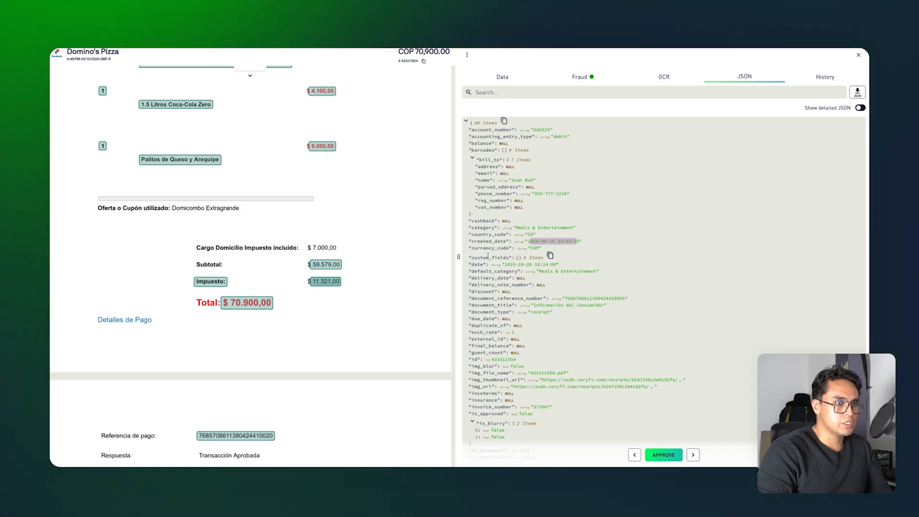
left_click_drag(544, 300, 514, 333)
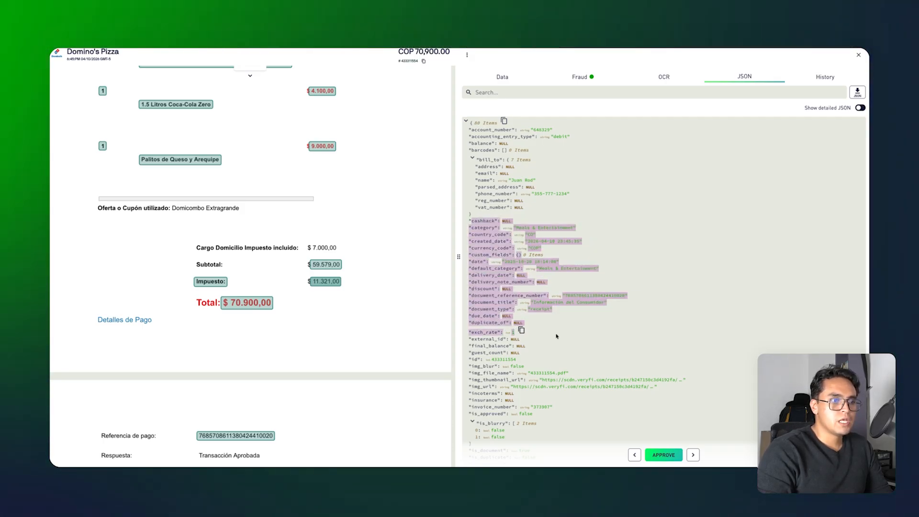
scroll(595, 335, "down", 3)
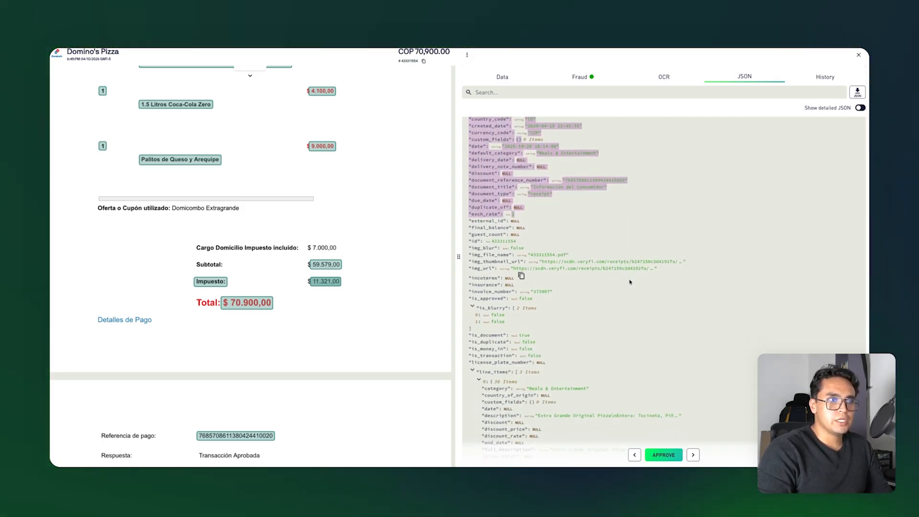
scroll(617, 268, "down", 3)
scroll(602, 225, "up", 10)
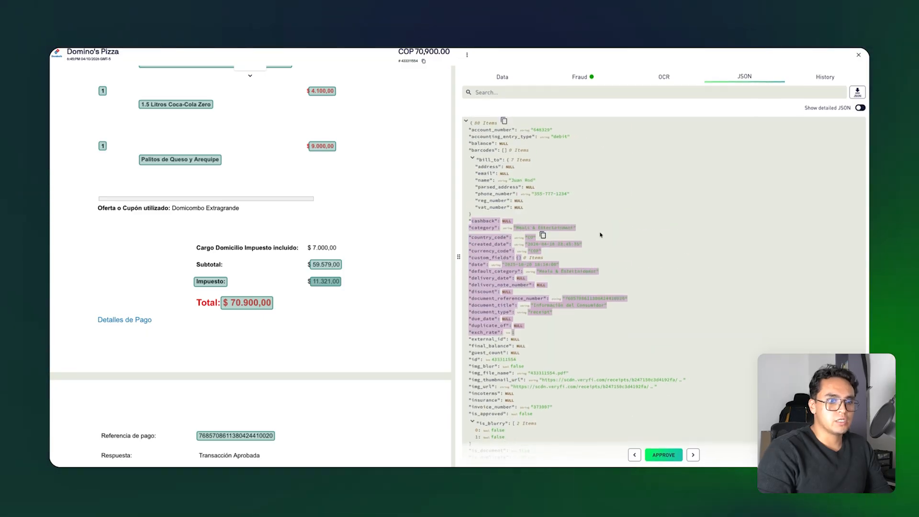
left_click(585, 227)
scroll(596, 232, "down", 2)
scroll(596, 232, "up", 2)
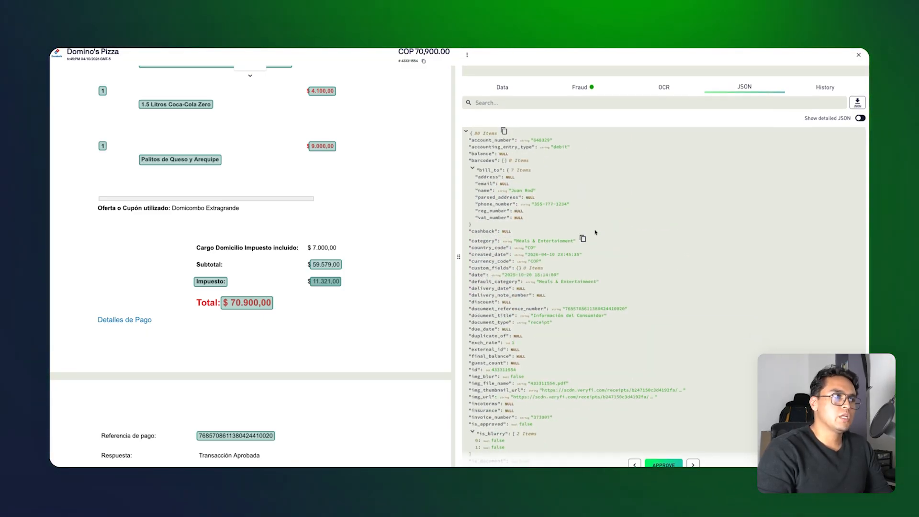
Close the receipt, then open the my first wf workflow in Workflow Studio and enable it
left_click(858, 56)
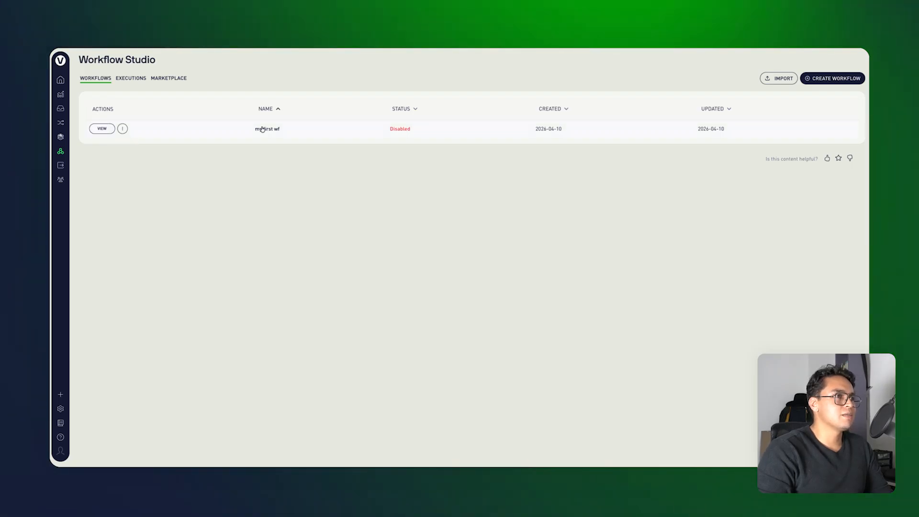
left_click(109, 132)
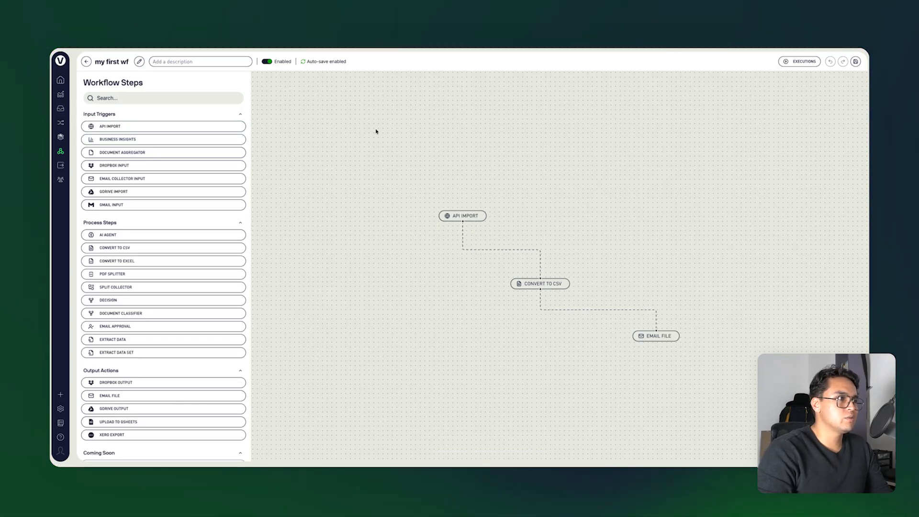
Delete the existing Domino's Pizza receipt from the Invoices & Receipts inbox and upload dominos order 2.pdf again, finding it by searching for "domi"
left_click(87, 199)
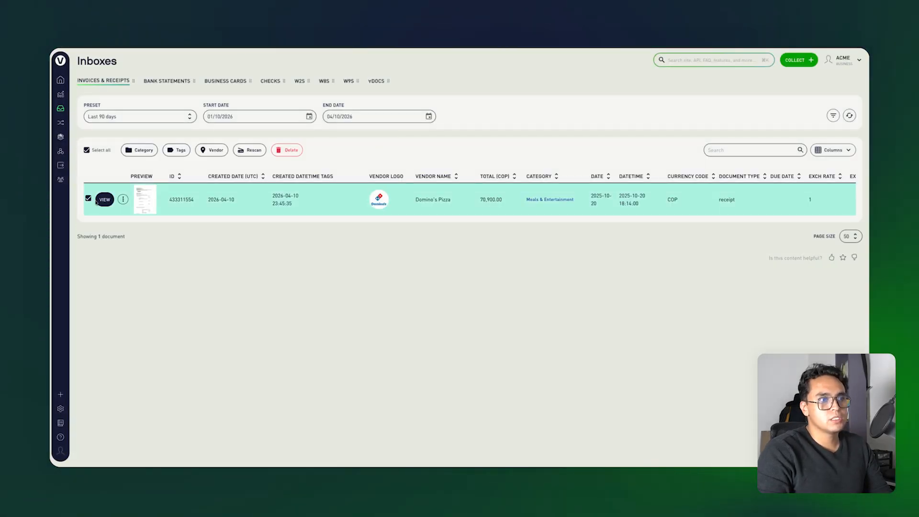
left_click(288, 150)
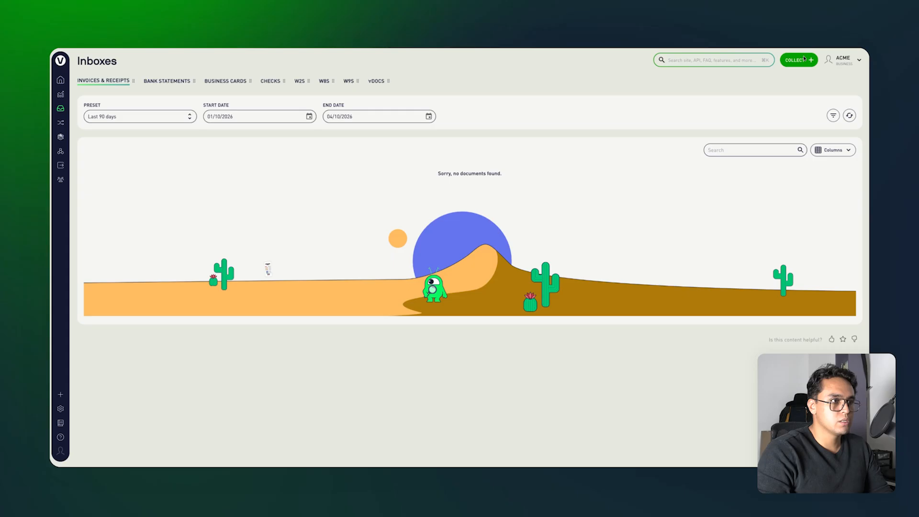
left_click(799, 60)
left_click(423, 262)
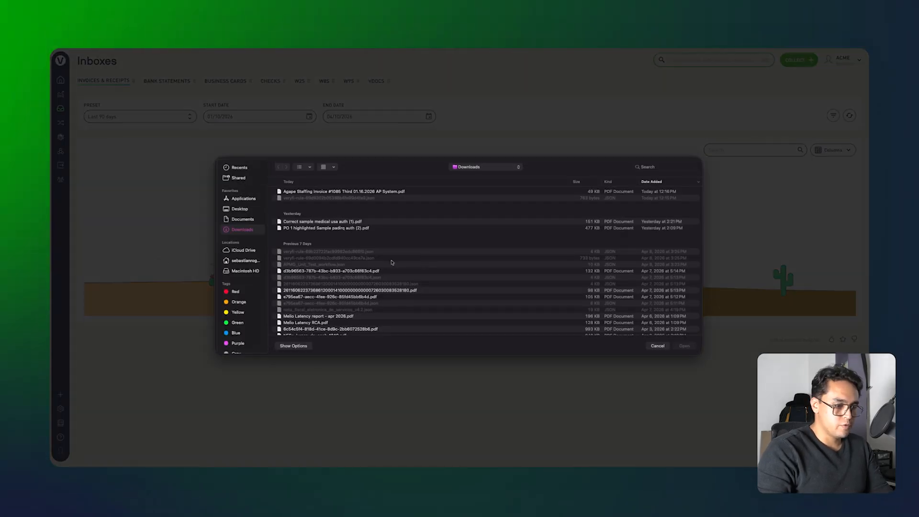
left_click(655, 167)
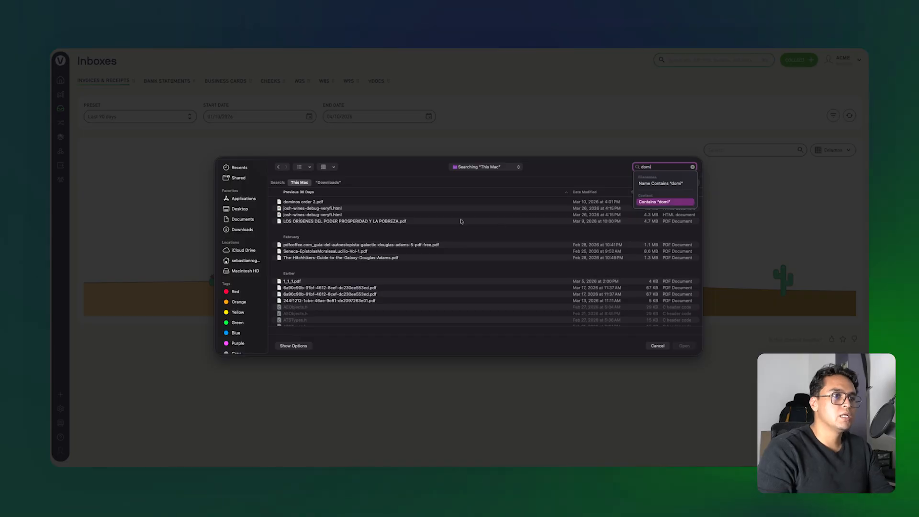
left_click(468, 201)
double_click(467, 202)
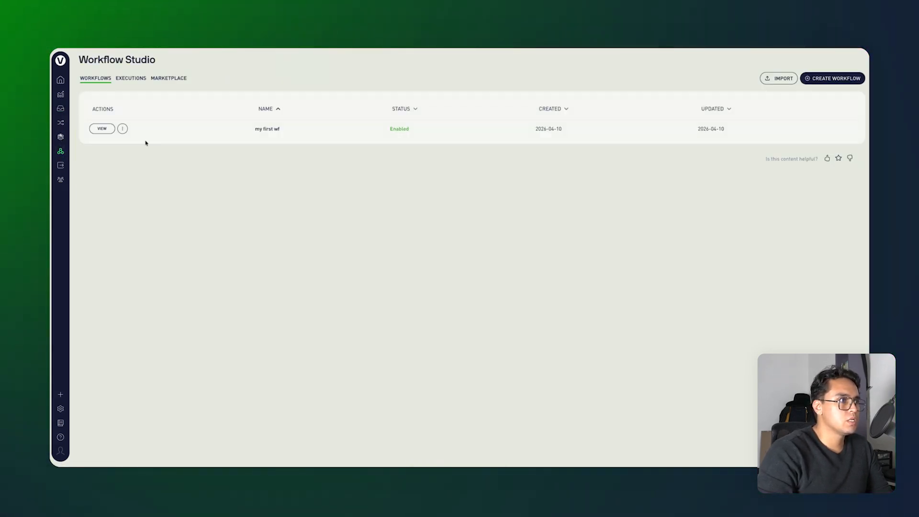
Open the executions of the my first wf workflow and examine the run's trace from the API import to the sent email
left_click(102, 128)
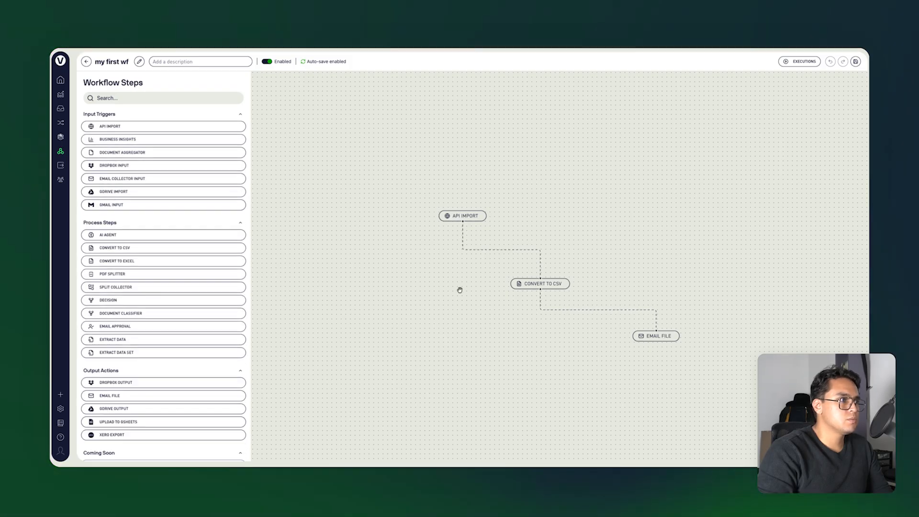
left_click(549, 281)
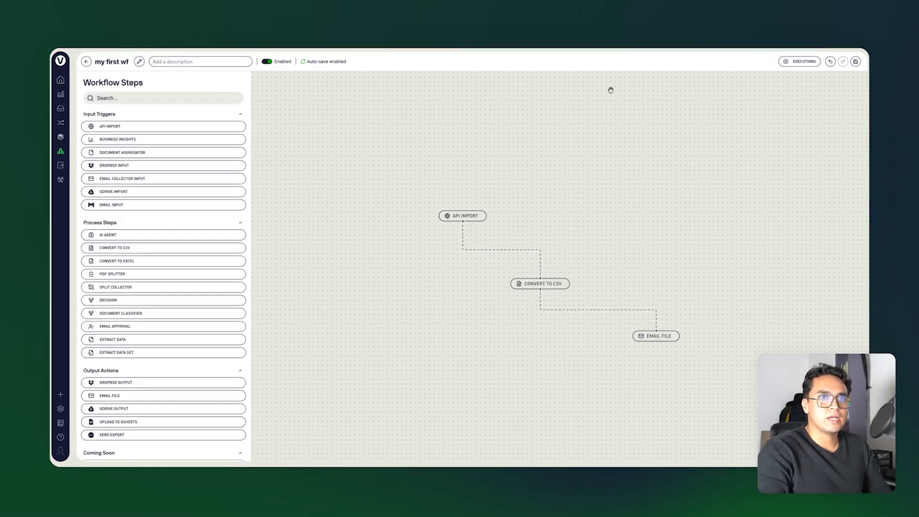
left_click(799, 62)
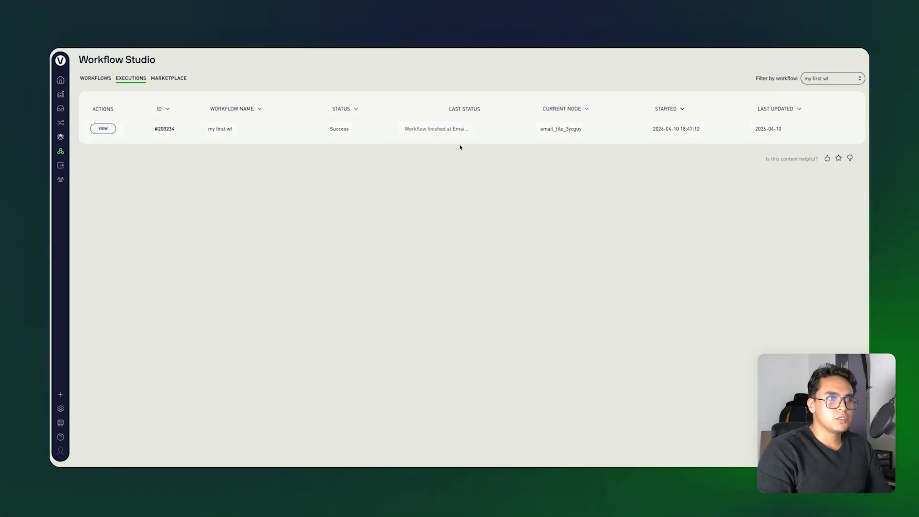
left_click(101, 129)
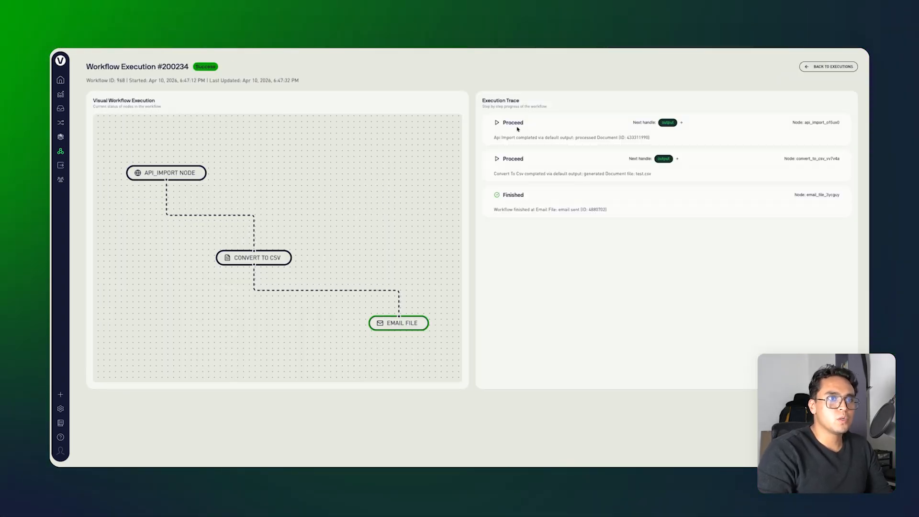
mouse_move(494, 137)
left_mouse_down()
mouse_move(632, 138)
mouse_move(621, 139)
left_mouse_up()
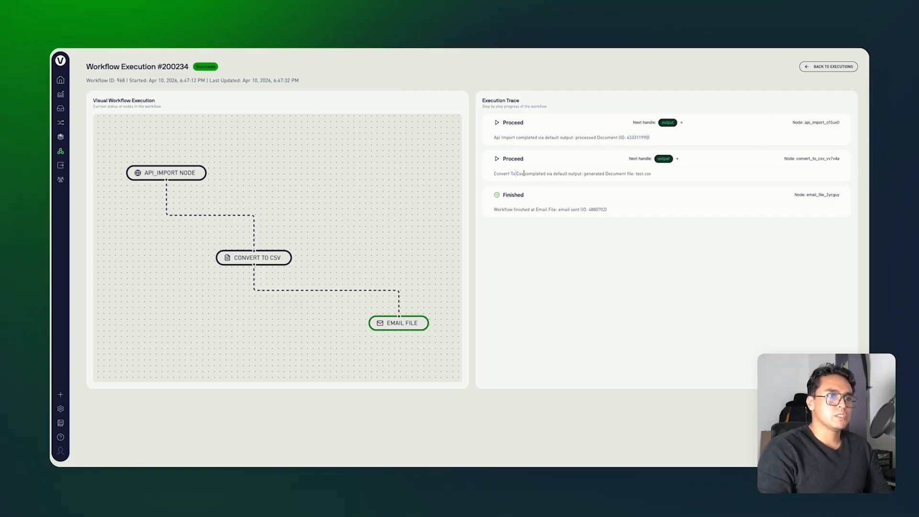
left_click_drag(552, 208, 585, 210)
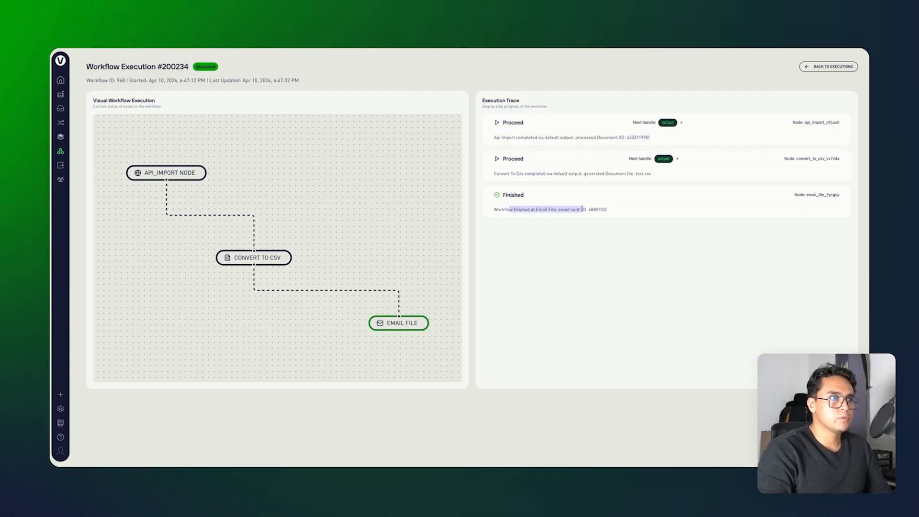
left_click(577, 247)
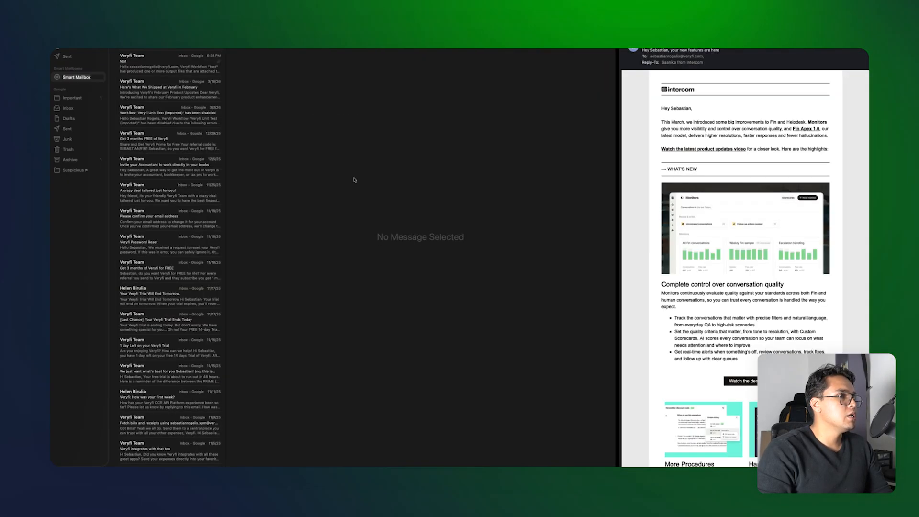
Switch to Mail, open the Veryfi Team email "Test workflow for the video" and enlarge the mail window
scroll(166, 99, "up", 1)
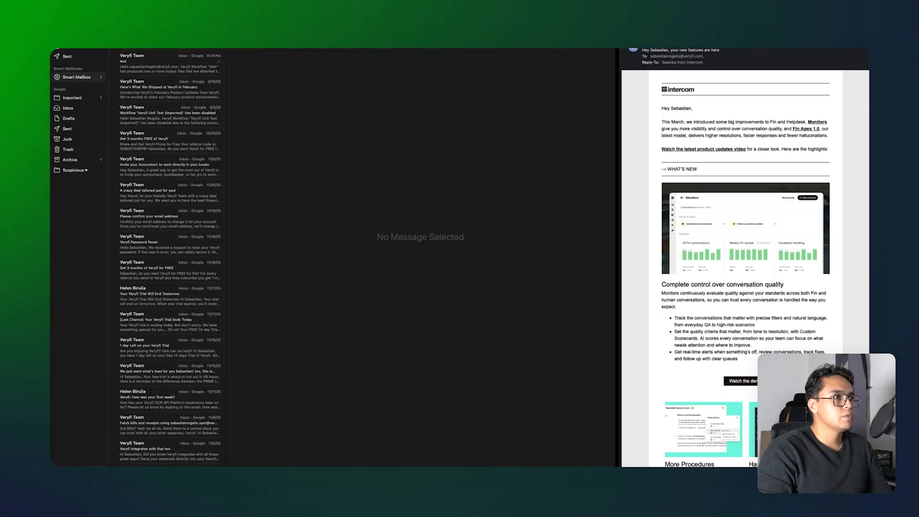
left_click(167, 49)
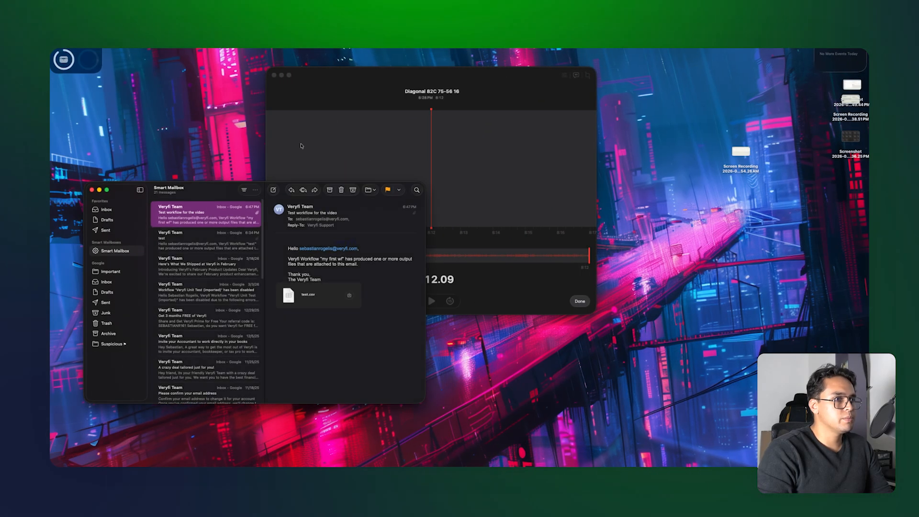
left_click_drag(206, 201, 293, 104)
left_click_drag(510, 301, 798, 421)
left_click(537, 279)
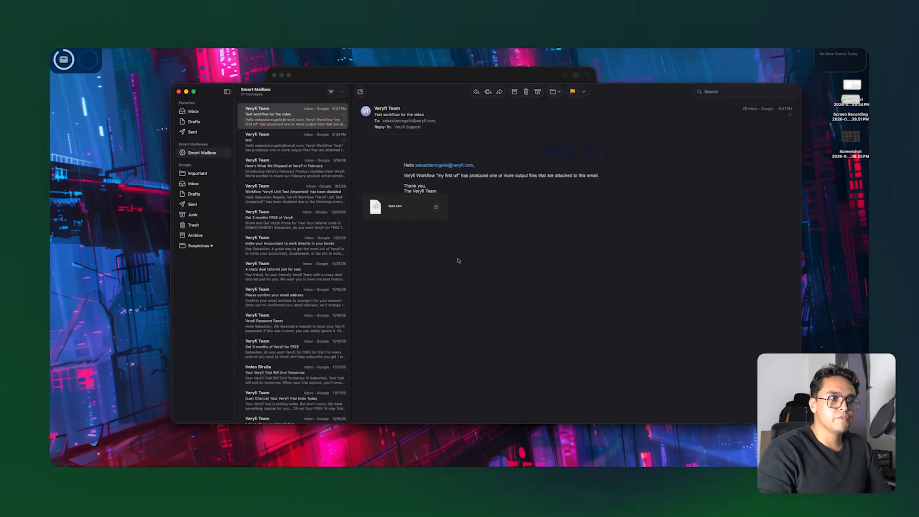
Open the email's test.csv attachment in a spreadsheet and examine its columns, from row_type through total to vendor.name
left_click(437, 209)
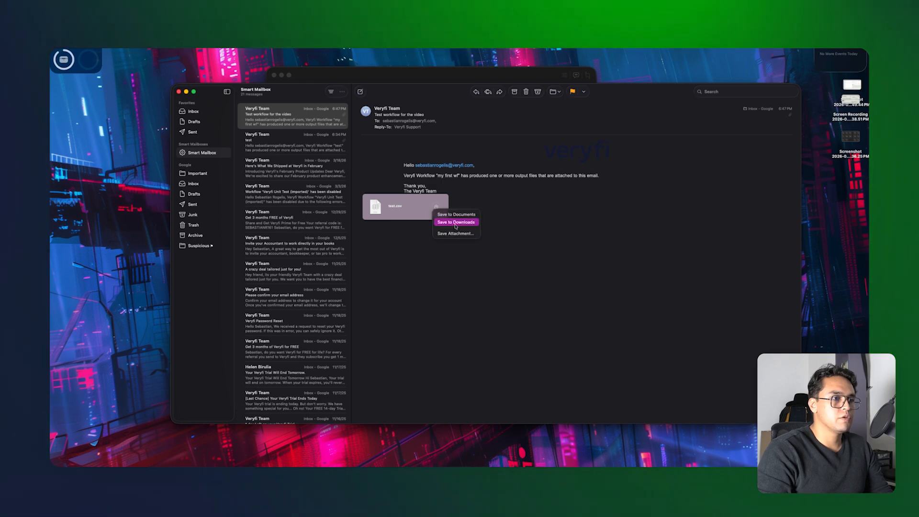
left_click(473, 214)
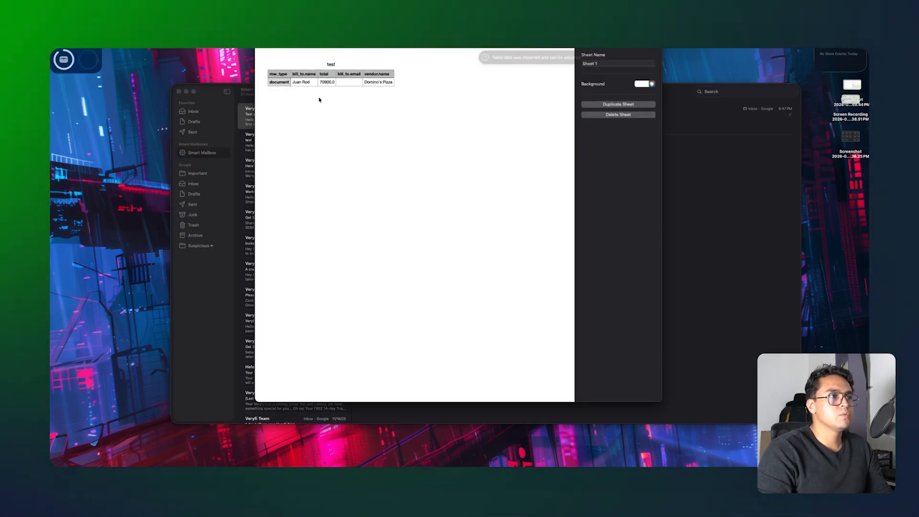
left_click(285, 74)
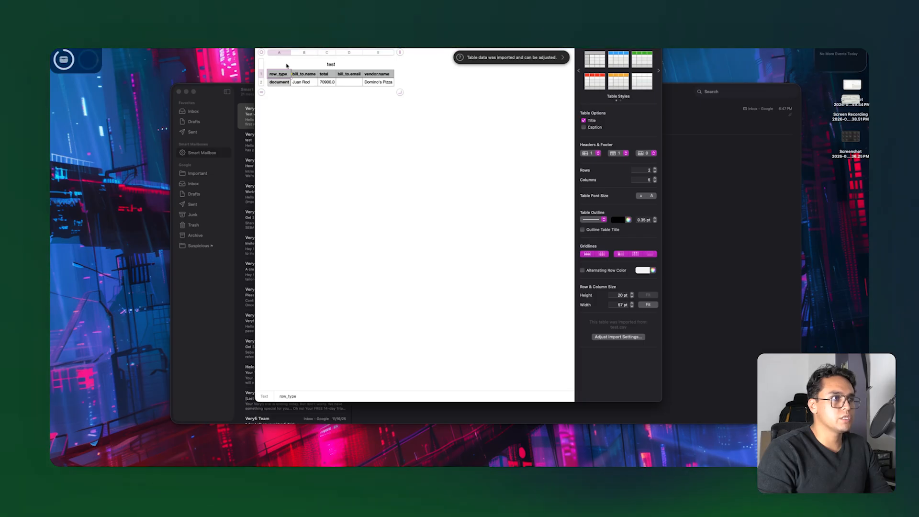
left_click_drag(300, 57, 292, 57)
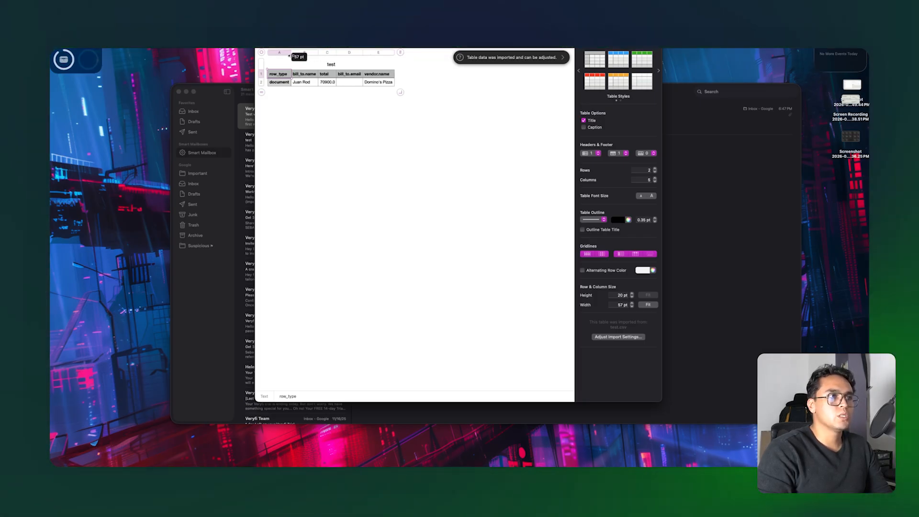
left_click(325, 76)
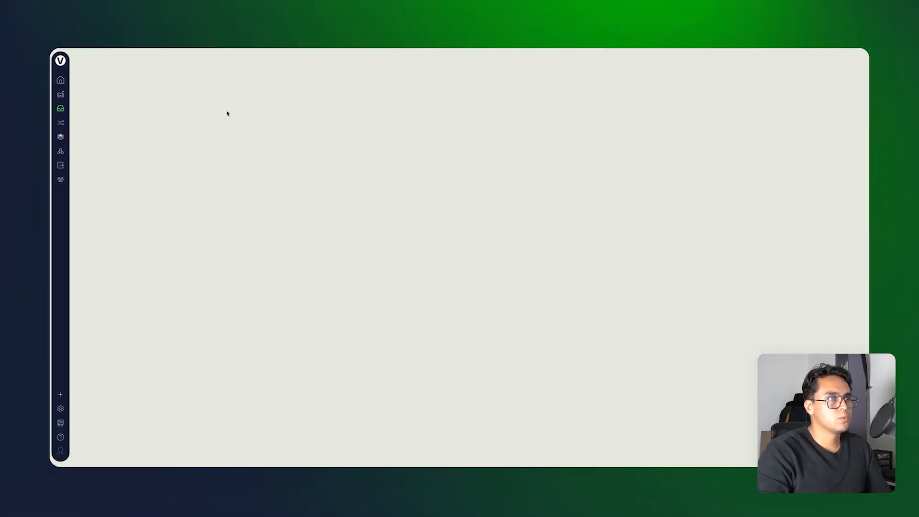
Open the re-uploaded Domino's Pizza receipt from the inbox and review its general, vendor, bill-to and line item fields against the document
left_click(105, 200)
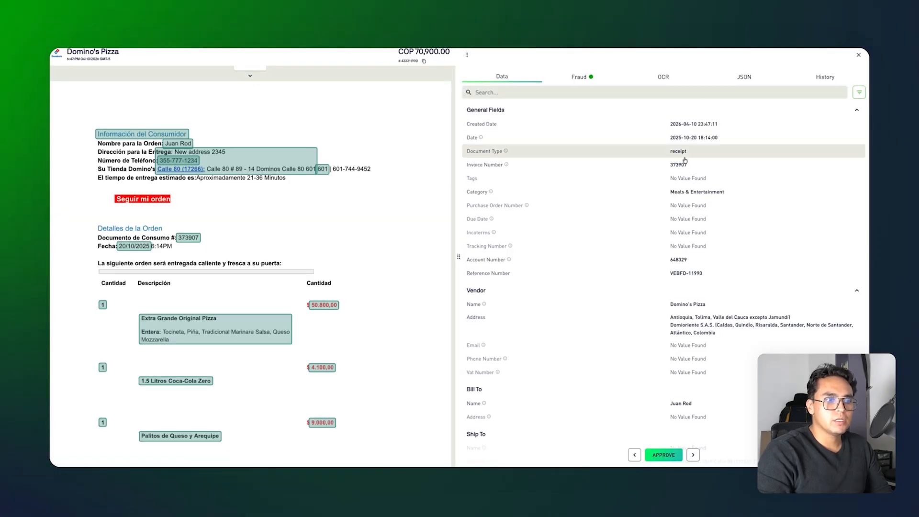
scroll(639, 265, "down", 3)
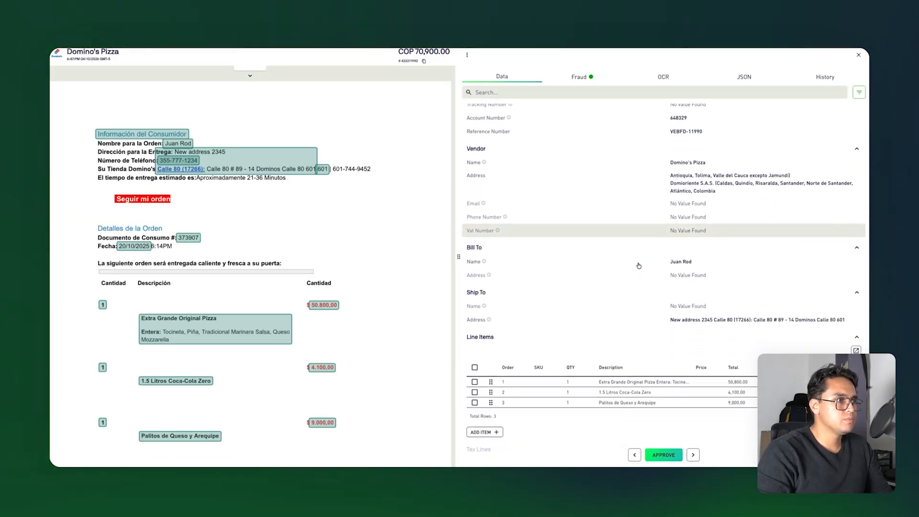
scroll(402, 228, "down", 2)
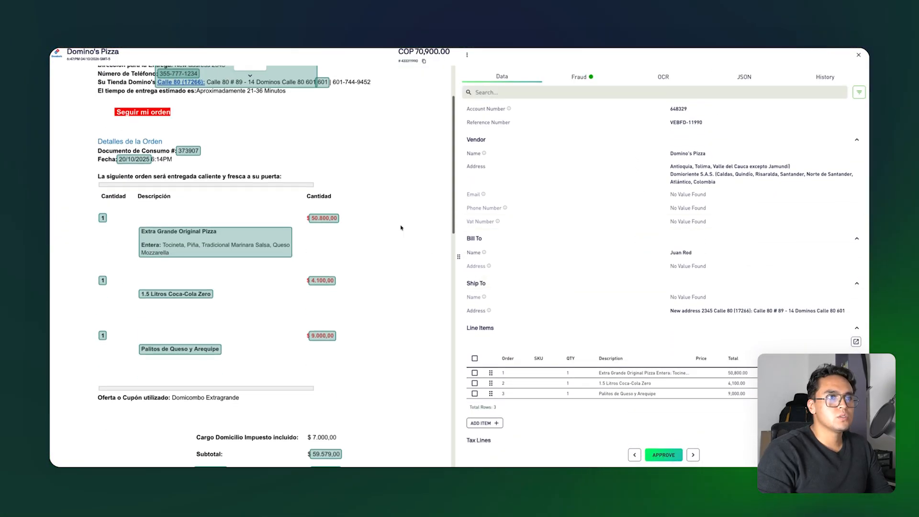
scroll(401, 228, "up", 2)
Look for an email address in the receipt by searching its OCR text for "@" and its JSON output for "email"
left_click(662, 77)
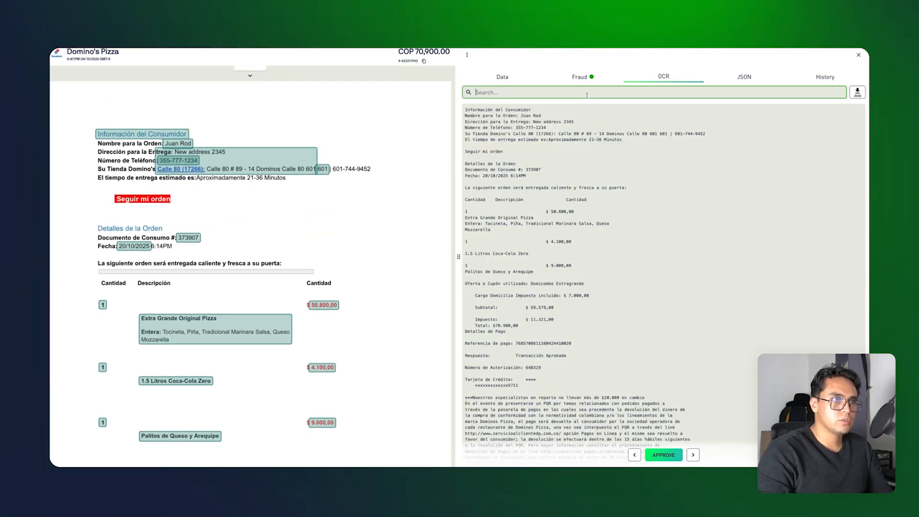
type("@")
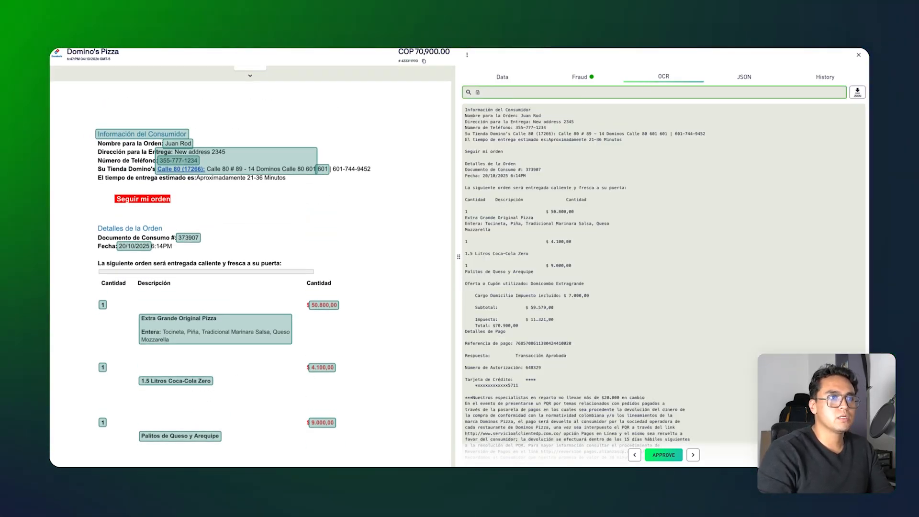
scroll(595, 257, "down", 3)
scroll(595, 257, "up", 3)
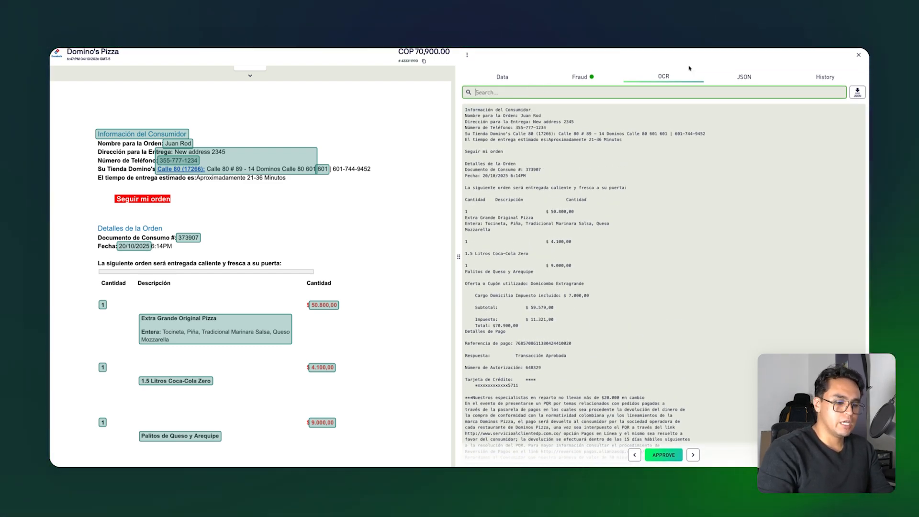
left_click(743, 76)
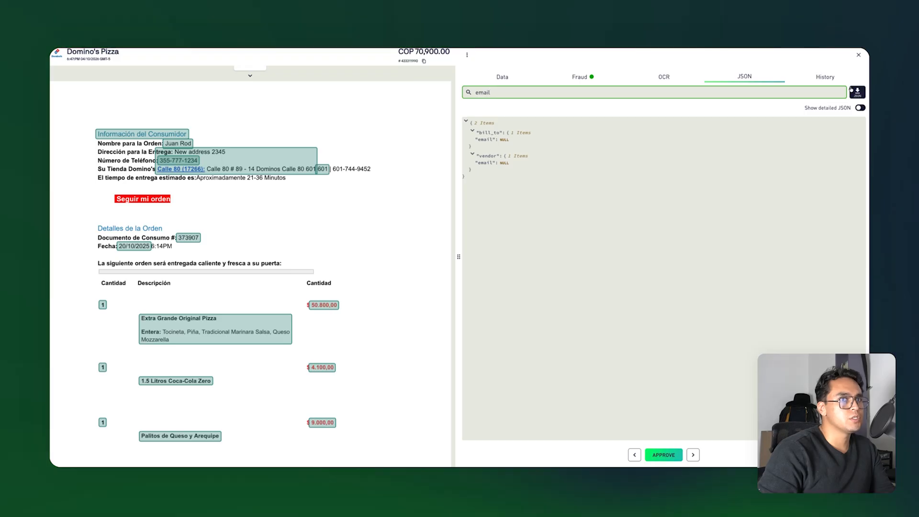
left_click(667, 81)
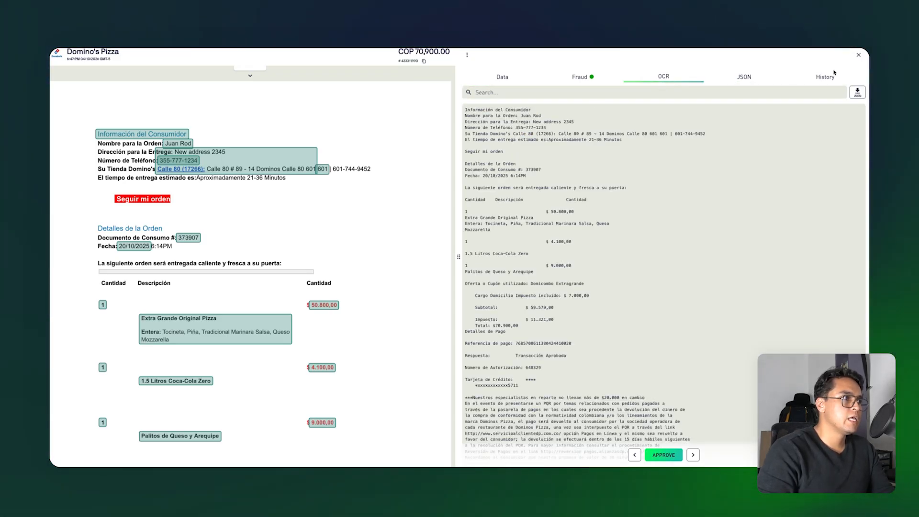
Close the receipt and return to the my first wf workflow canvas in Workflow Studio
left_click(859, 54)
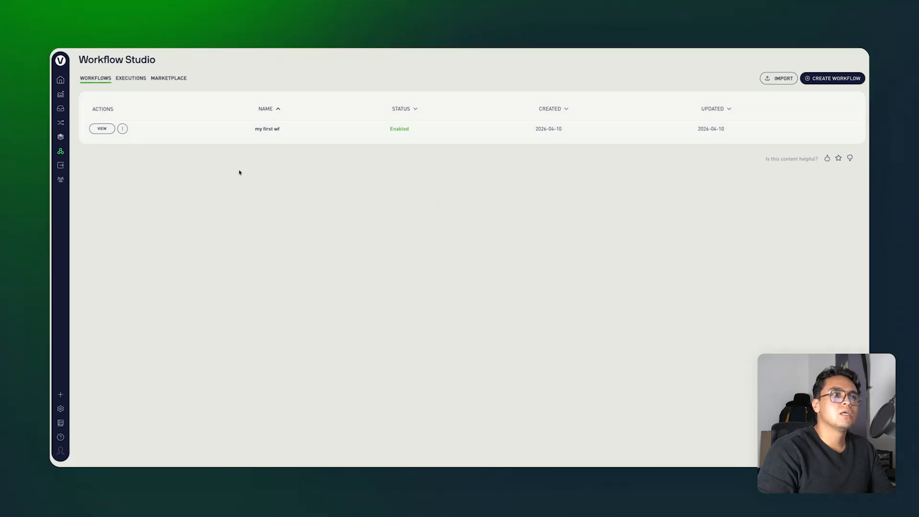
left_click(94, 130)
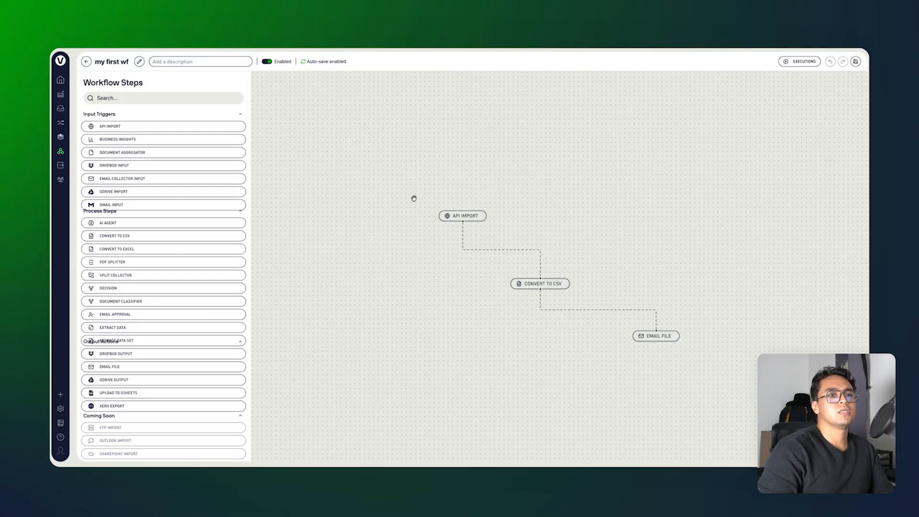